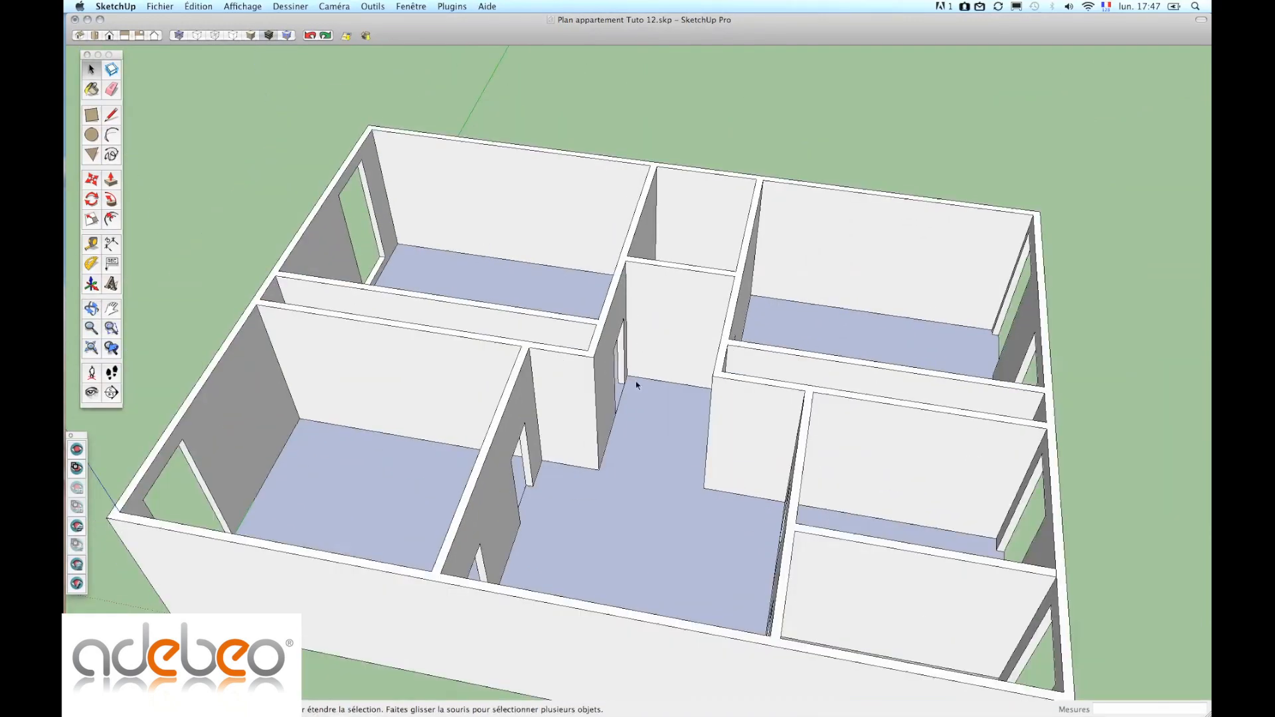
- Draw a 135 cm by 210 cm door rectangle from the floor line on the hallway's end wall
middle_drag(636, 385, 696, 431)
scroll(683, 404, down, 3)
scroll(698, 274, up, 6)
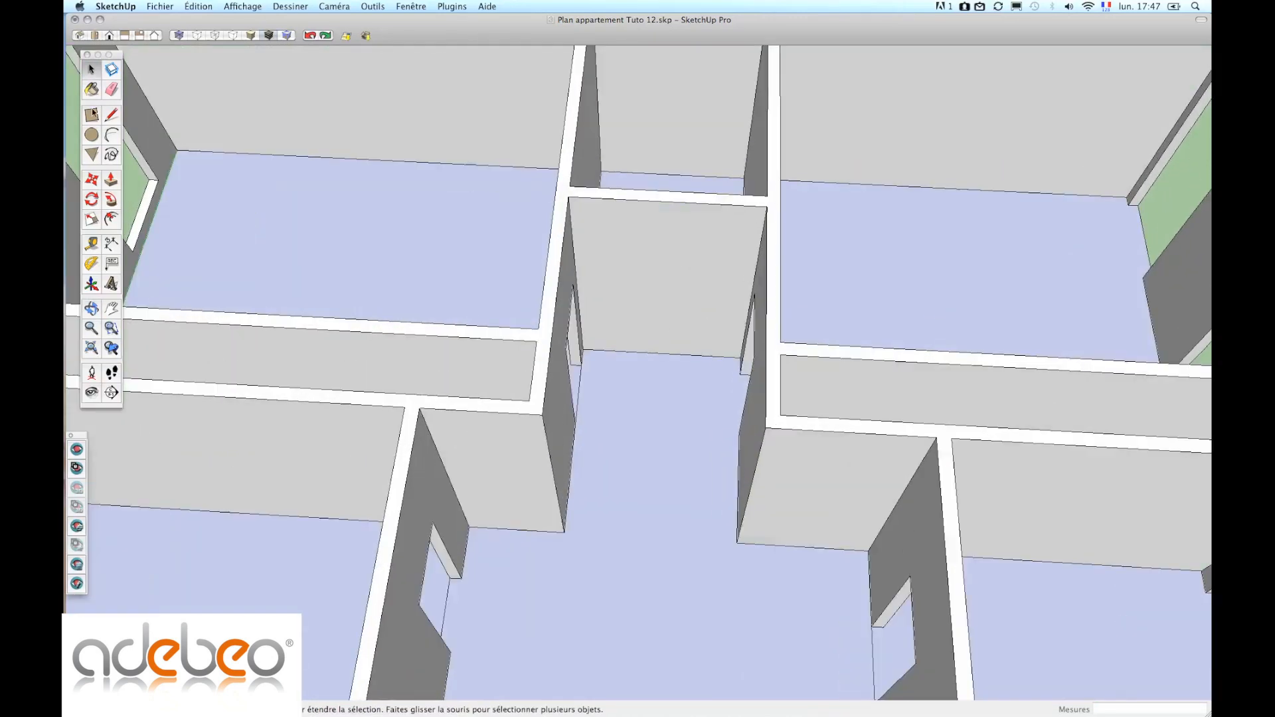
click(93, 114)
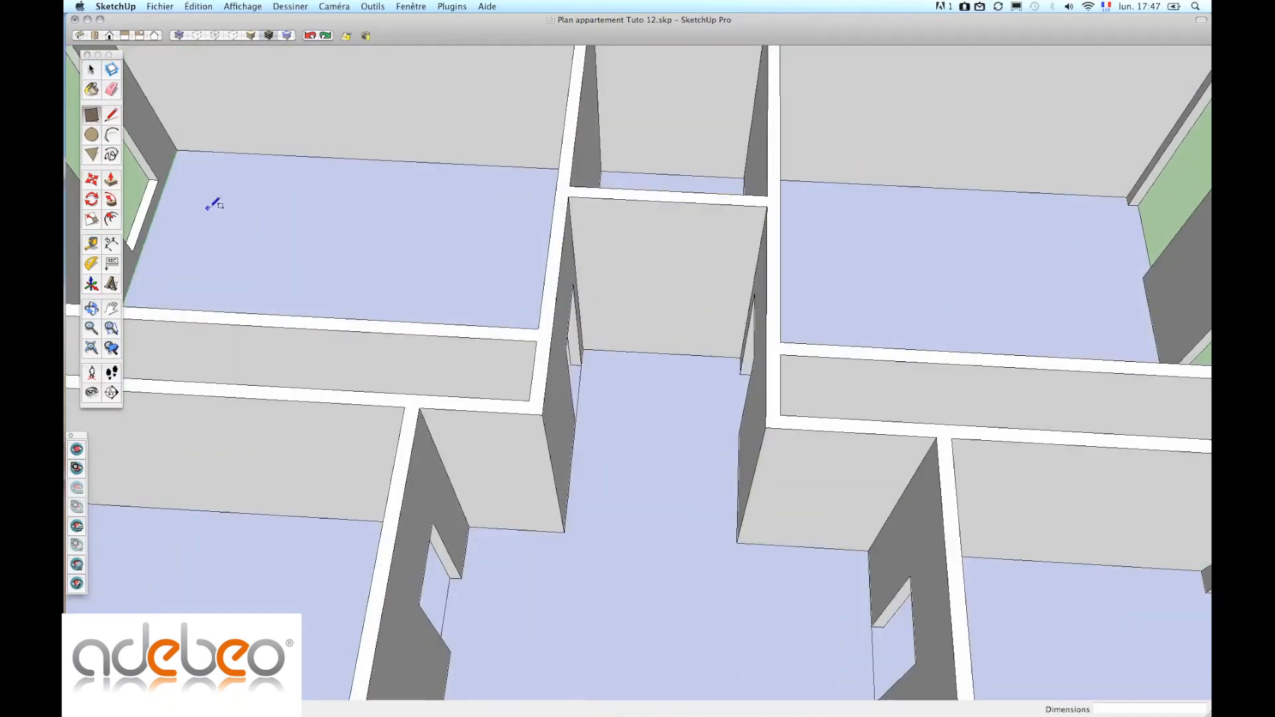
scroll(624, 351, down, 3)
click(624, 350)
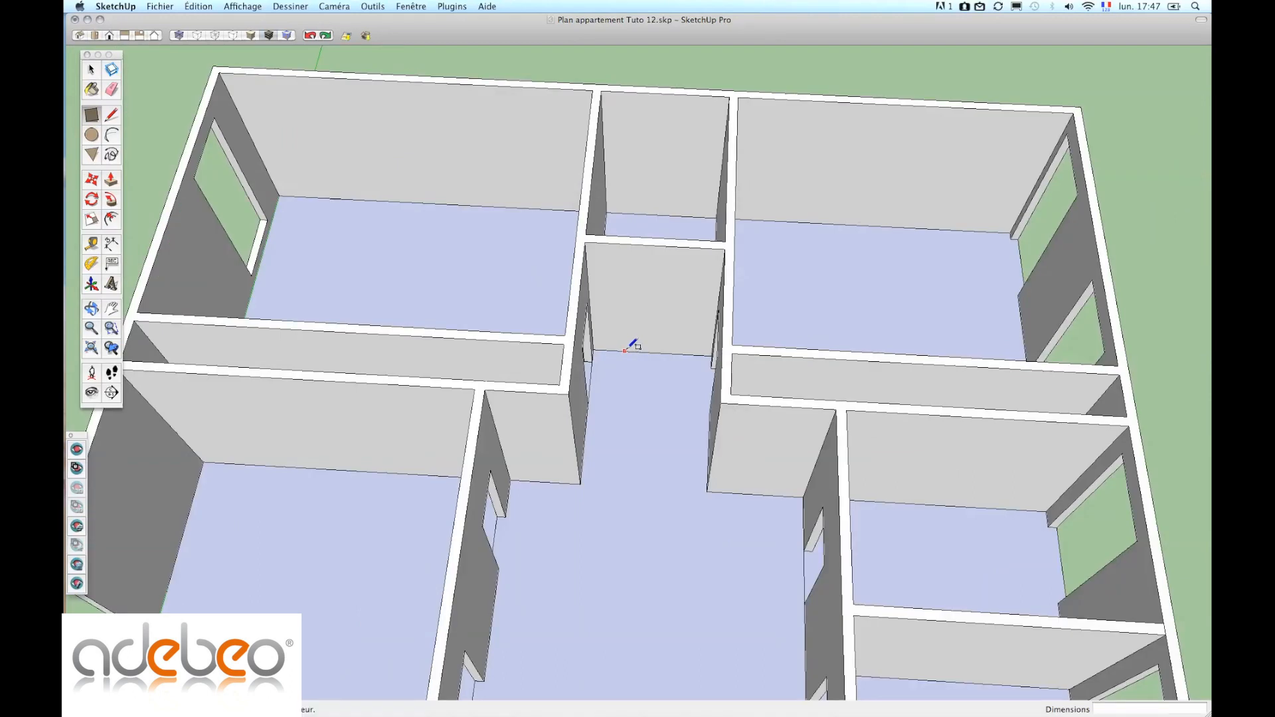
click(680, 282)
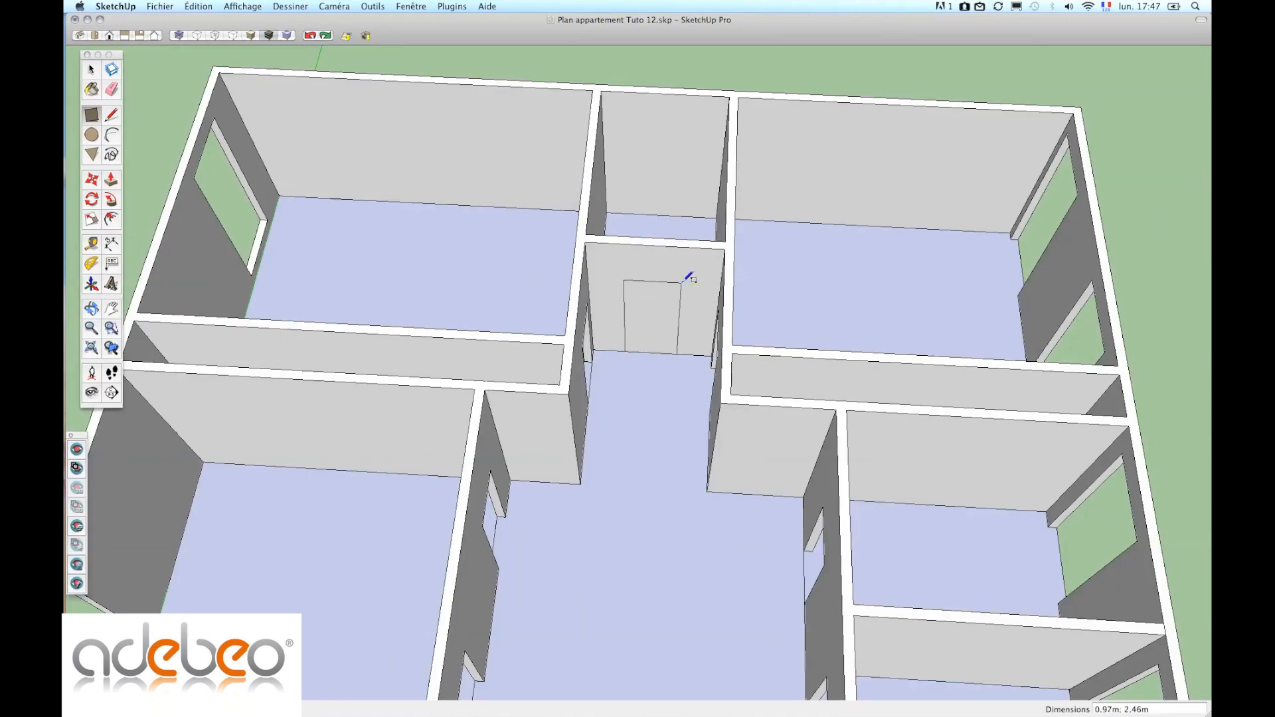
text(135CM;210CM)
key(Return)
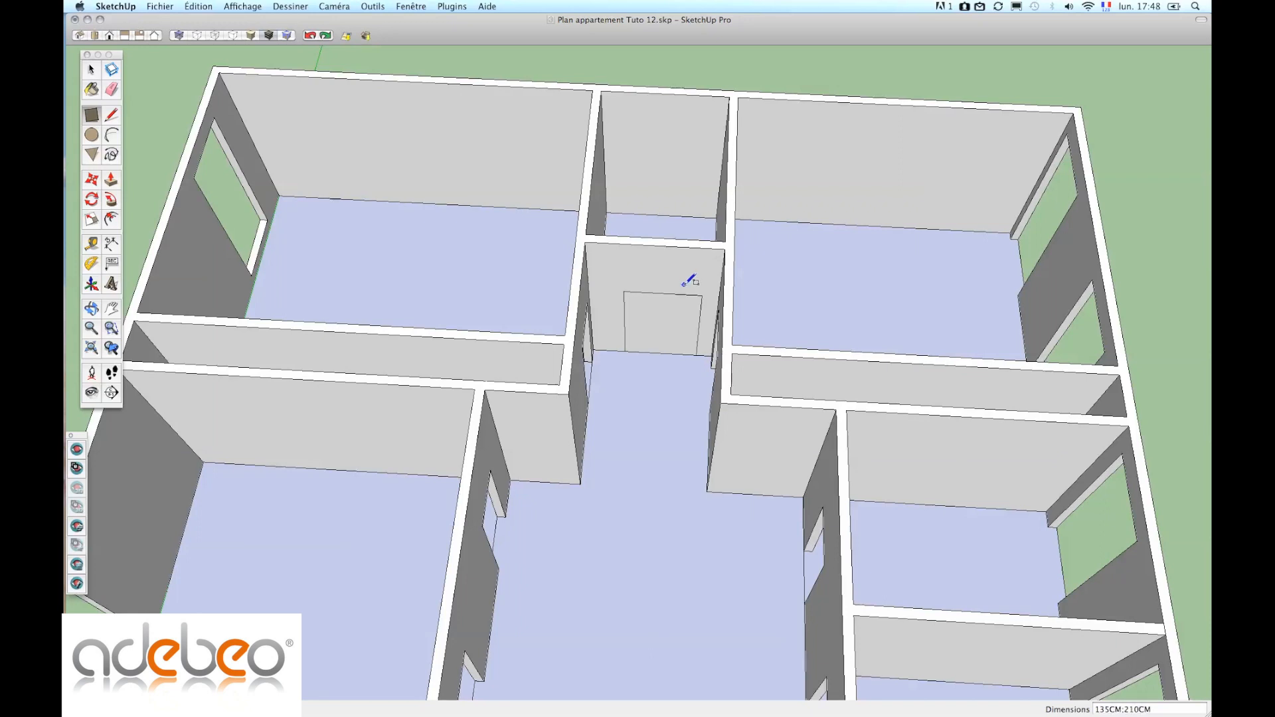
- Move the door rectangle horizontally to align its top midpoint with the midpoint of the hallway's end wall
mouse_move(674, 293)
middle_down()
mouse_move(689, 177)
mouse_move(694, 296)
middle_up()
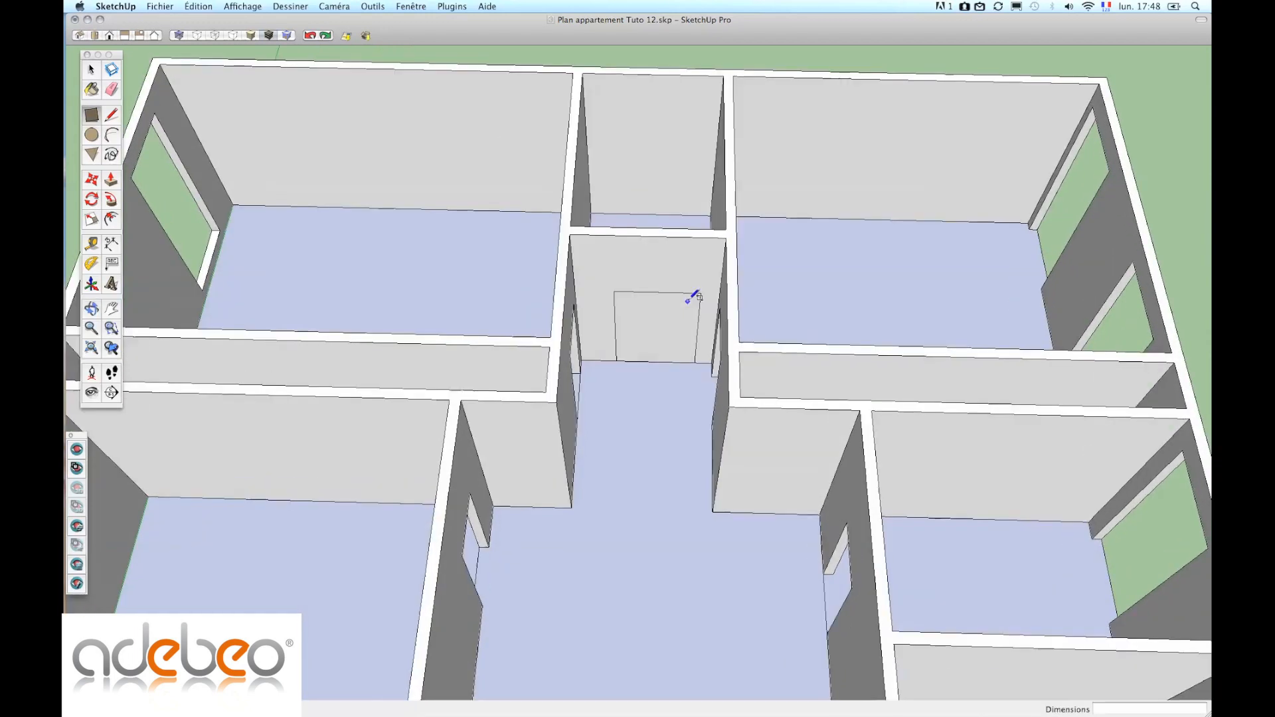
scroll(694, 296, up, 3)
key(p)
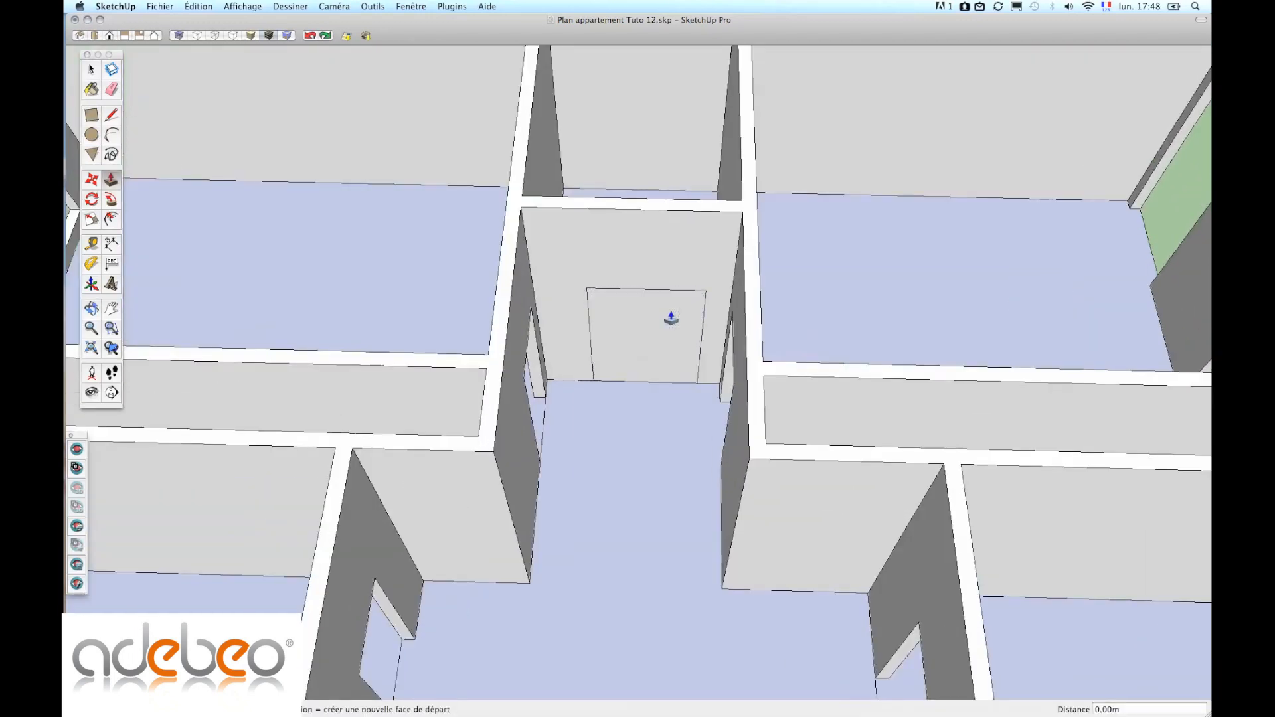
key(space)
click(635, 339)
key(m)
click(648, 295)
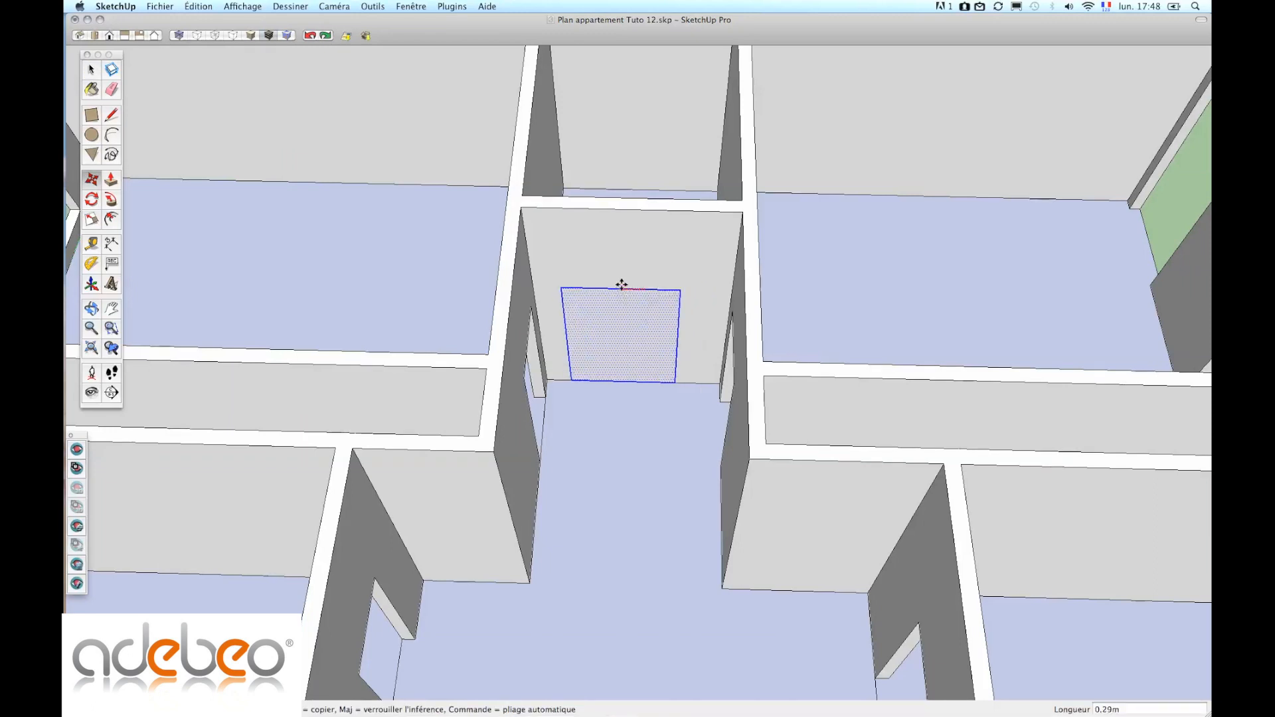
click(631, 210)
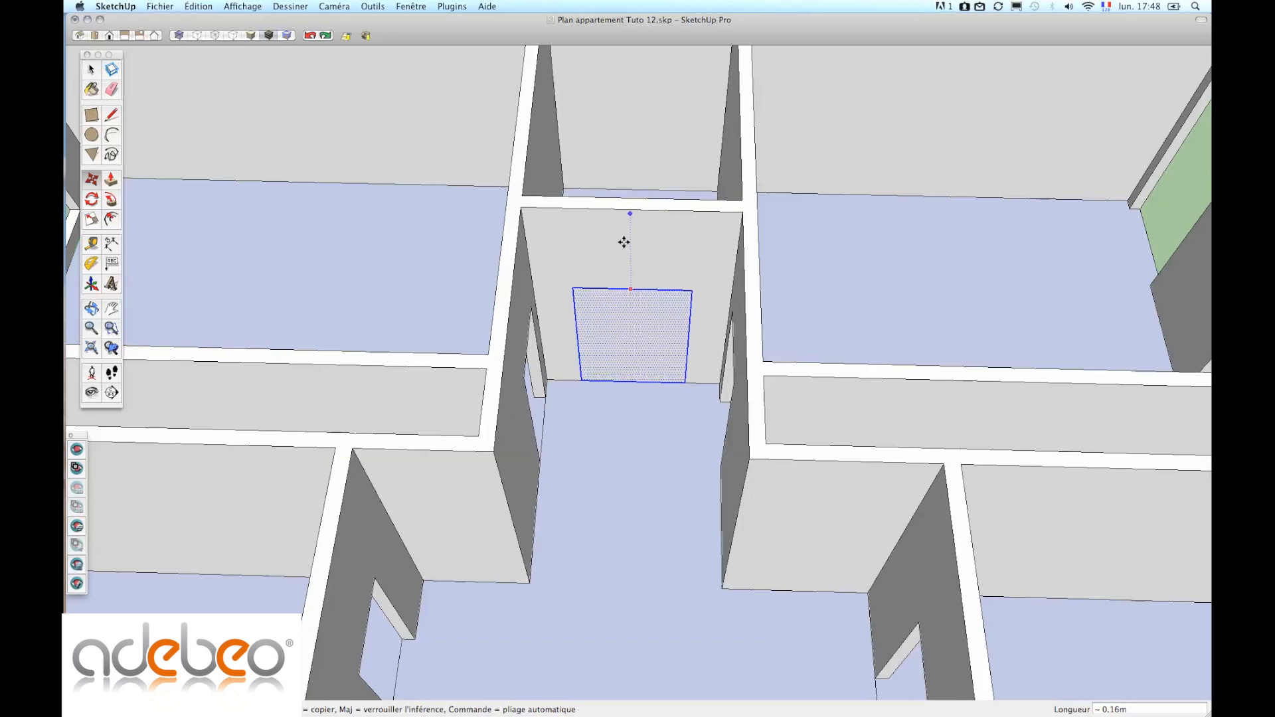
- Push the centred door rectangle 0.15 m through the hallway's end wall to cut the opening
middle_drag(627, 272, 640, 313)
key(p)
click(644, 338)
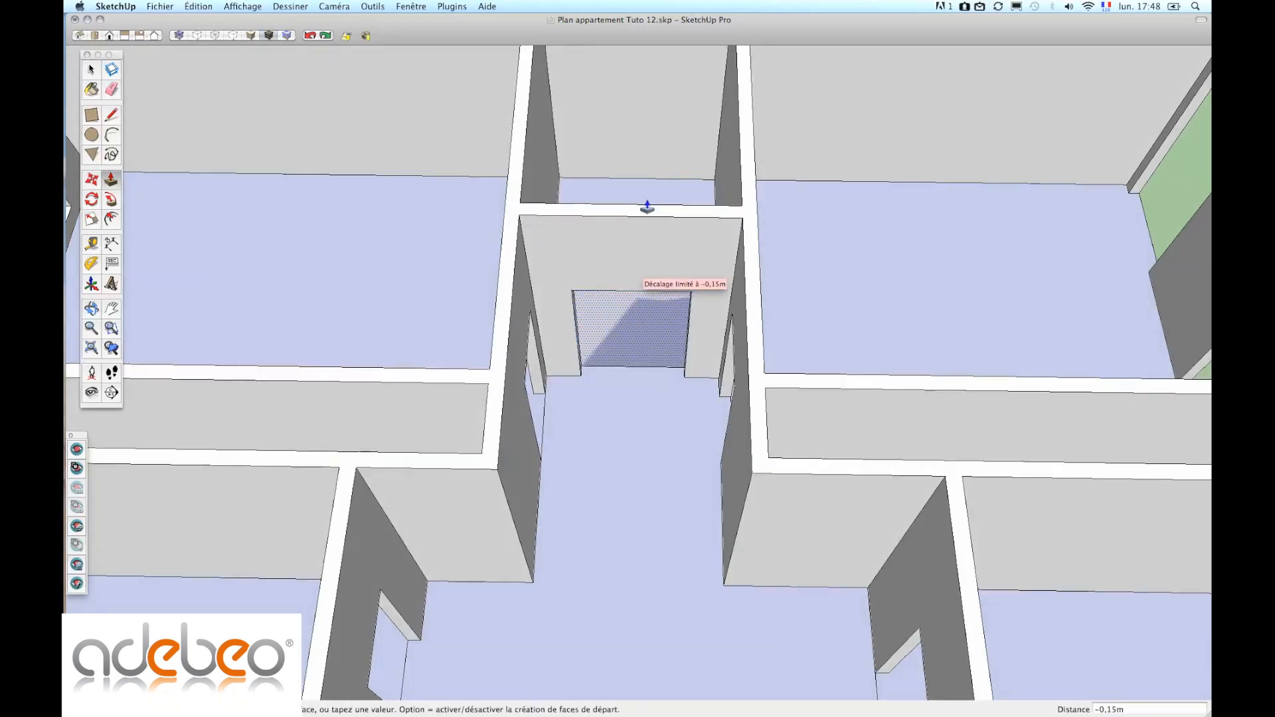
click(522, 211)
- Draw a 92 cm by 210 cm door rectangle at floor level near the outer corner of the bedroom wall that already has a doorway
middle_drag(522, 211, 620, 445)
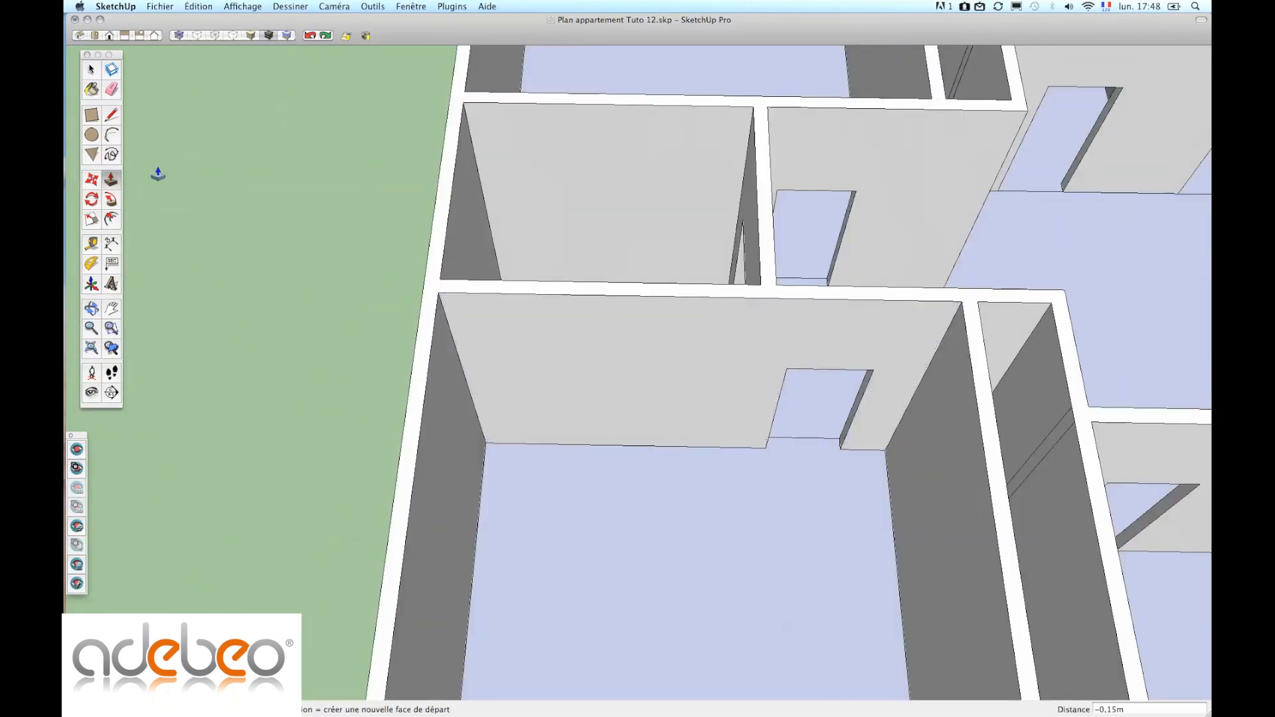
key(r)
click(507, 442)
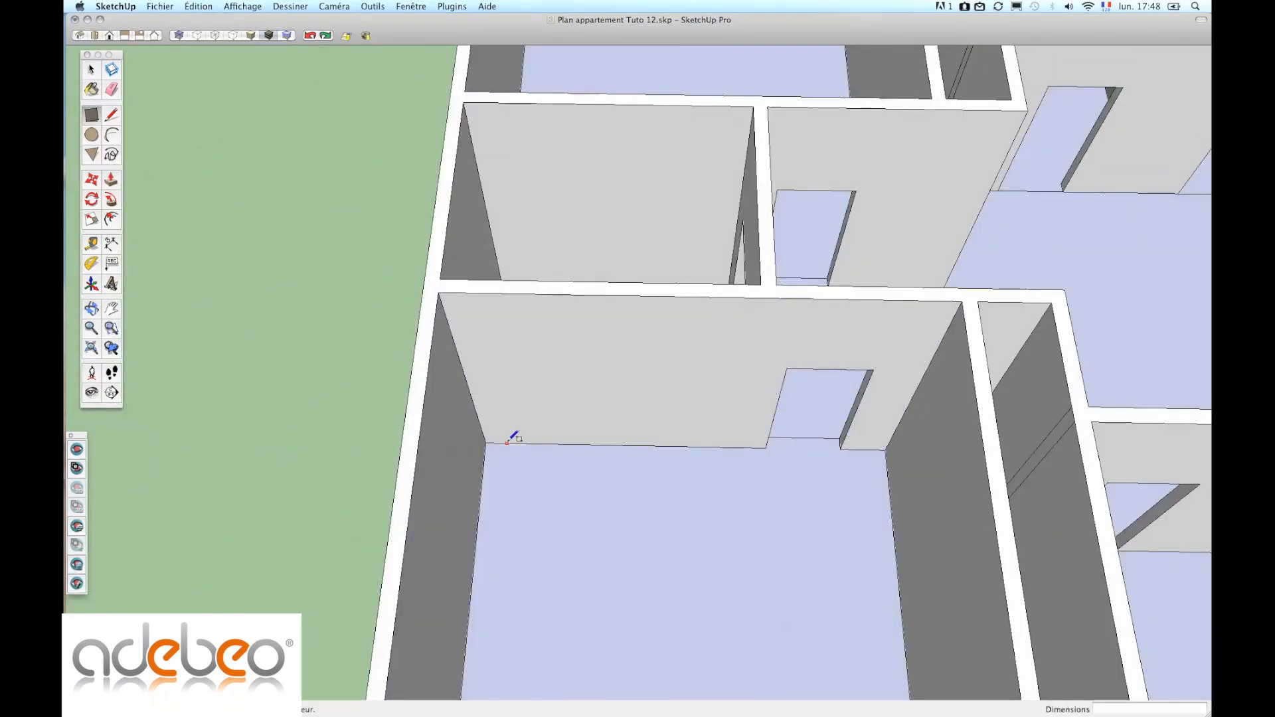
text(92)
key(Return)
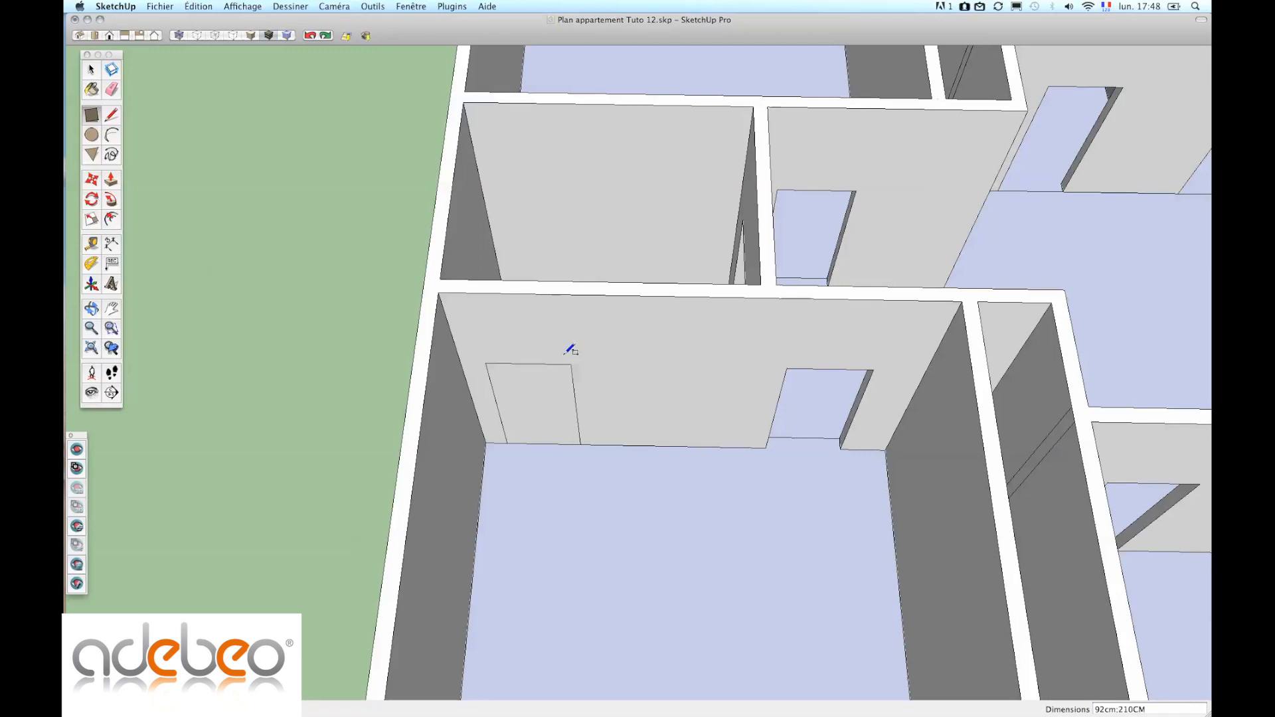
- Push the new door rectangle 0.15 m through the bedroom wall to cut the doorway
key(p)
click(522, 413)
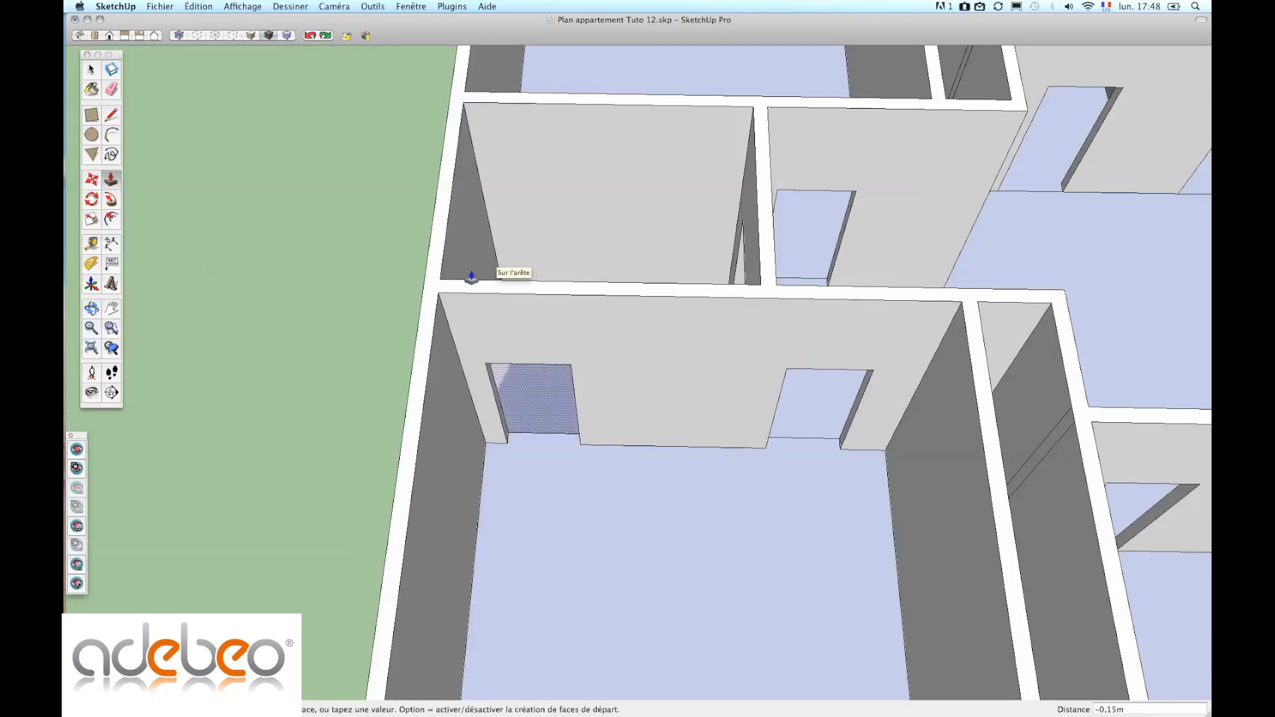
click(468, 287)
- Place a vertical guide on the bedroom wall 70 cm from the corner next to the new doorway
scroll(541, 353, down, 5)
middle_drag(547, 358, 438, 415)
scroll(531, 352, up, 10)
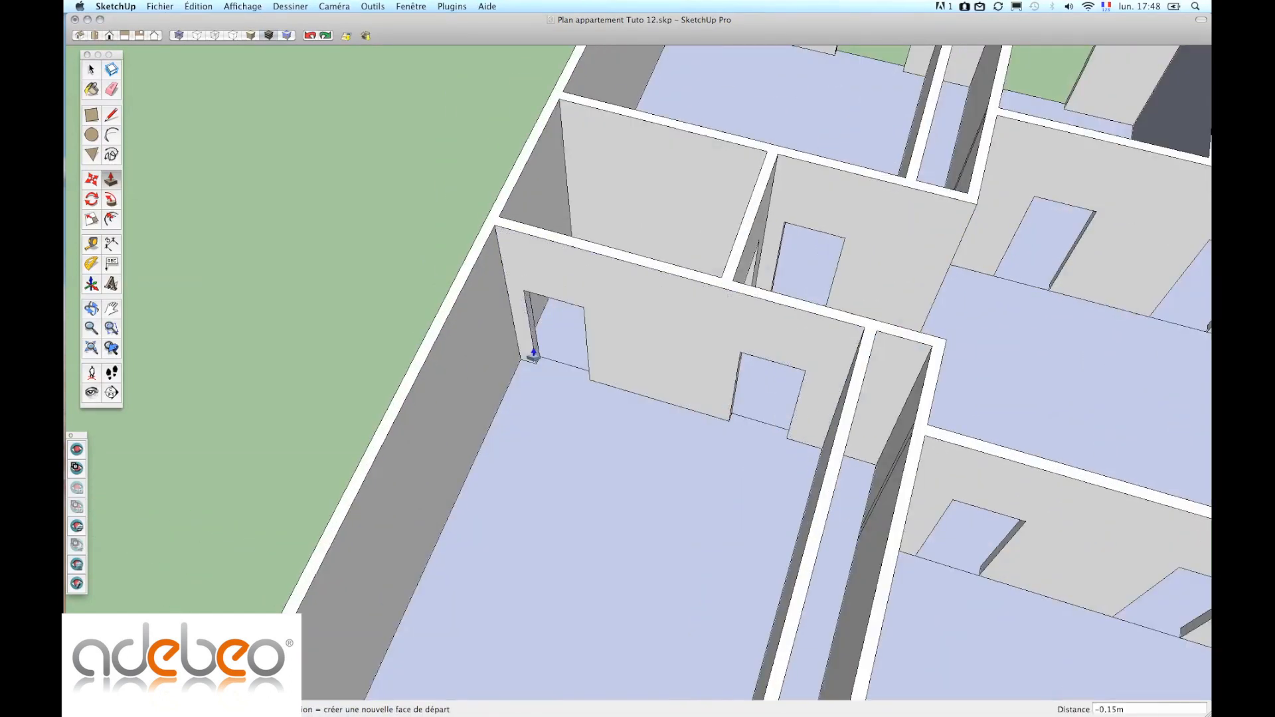
scroll(530, 358, down, 5)
scroll(549, 390, up, 3)
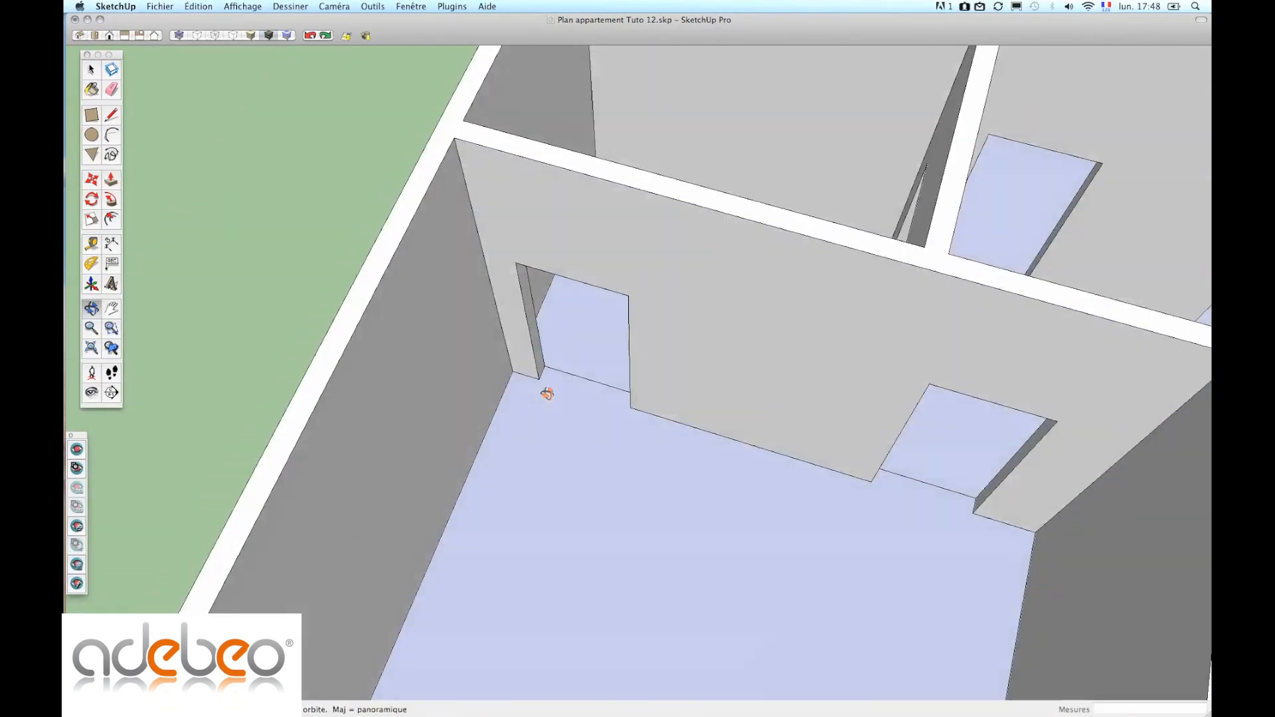
key(space)
key(t)
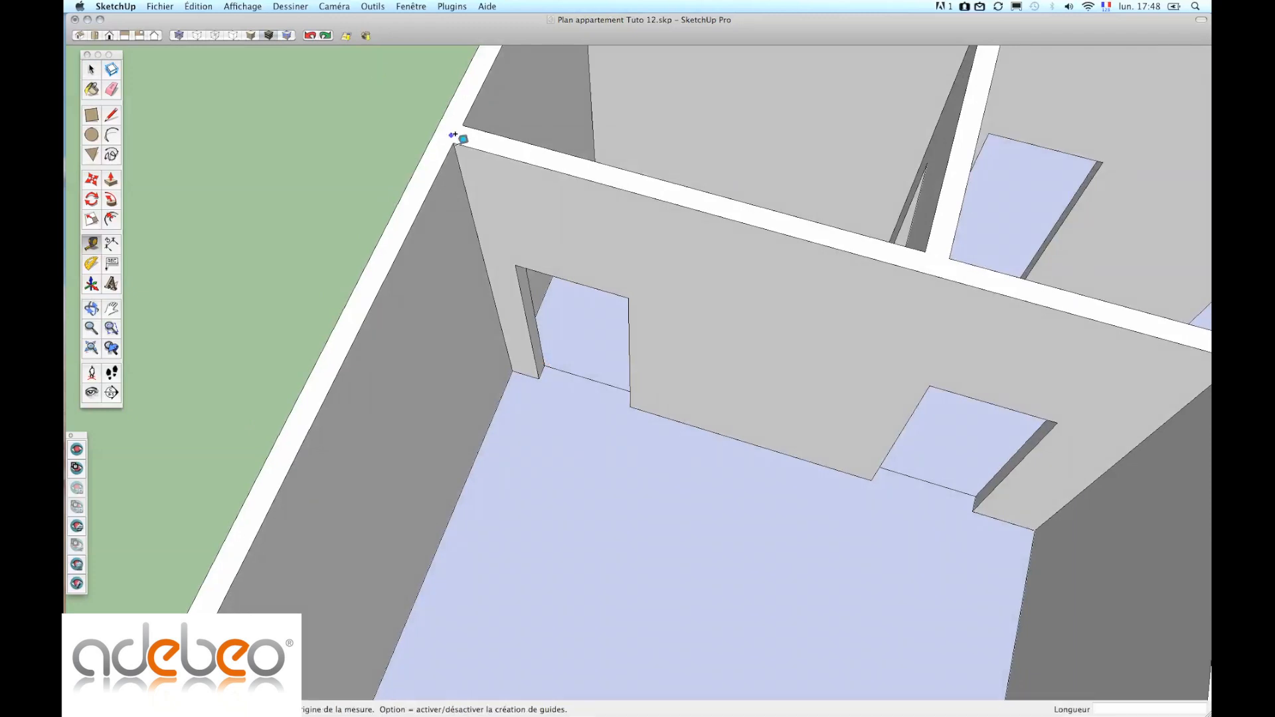
click(471, 207)
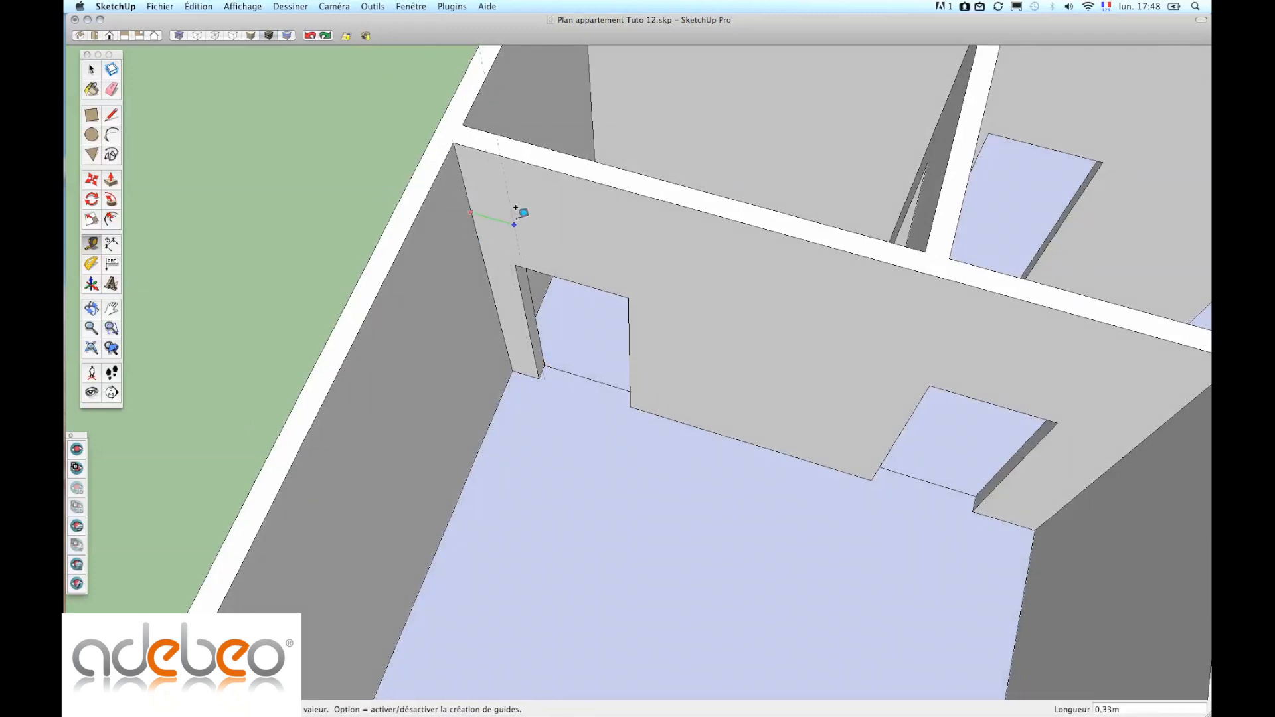
text(70CM)
key(Return)
key(space)
- Move both jambs of the new doorway together about 0.43 m along the wall to align its corner-side jamb with the guide
middle_drag(523, 262, 623, 312)
scroll(624, 313, up, 1)
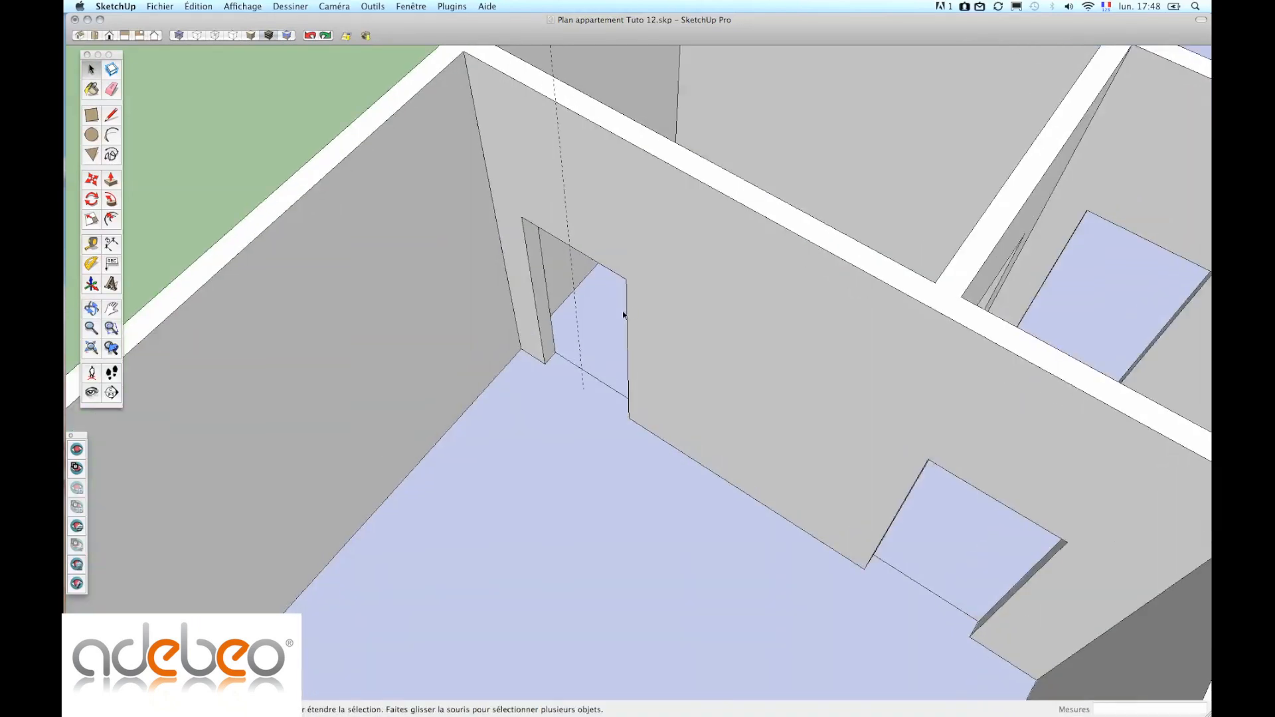
click(546, 329)
middle_drag(545, 329, 630, 372)
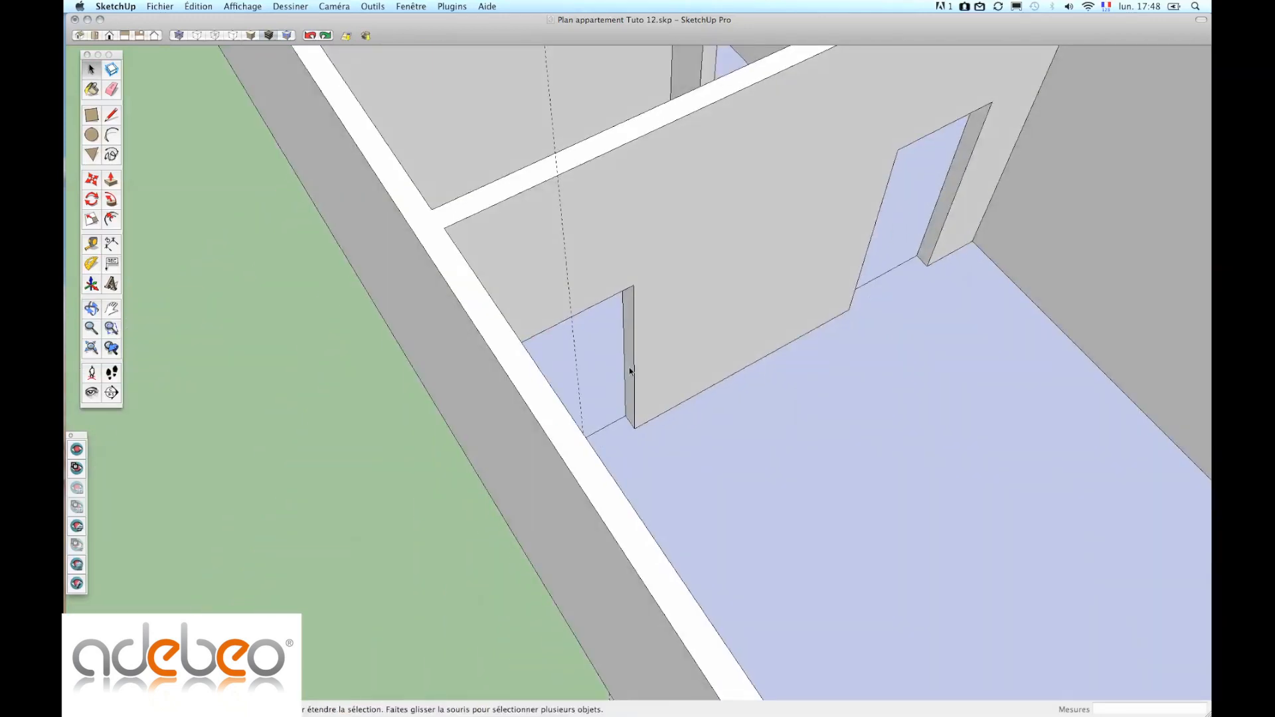
shift+click(629, 370)
middle_drag(630, 370, 427, 405)
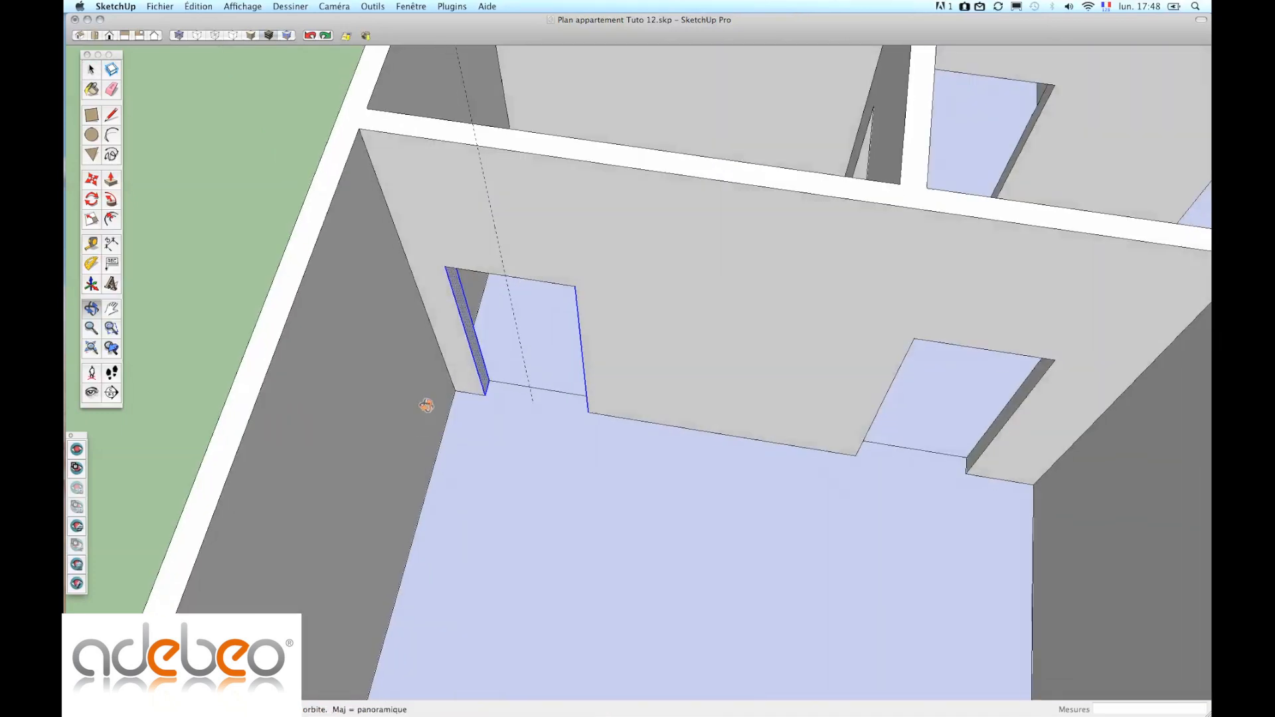
click(91, 182)
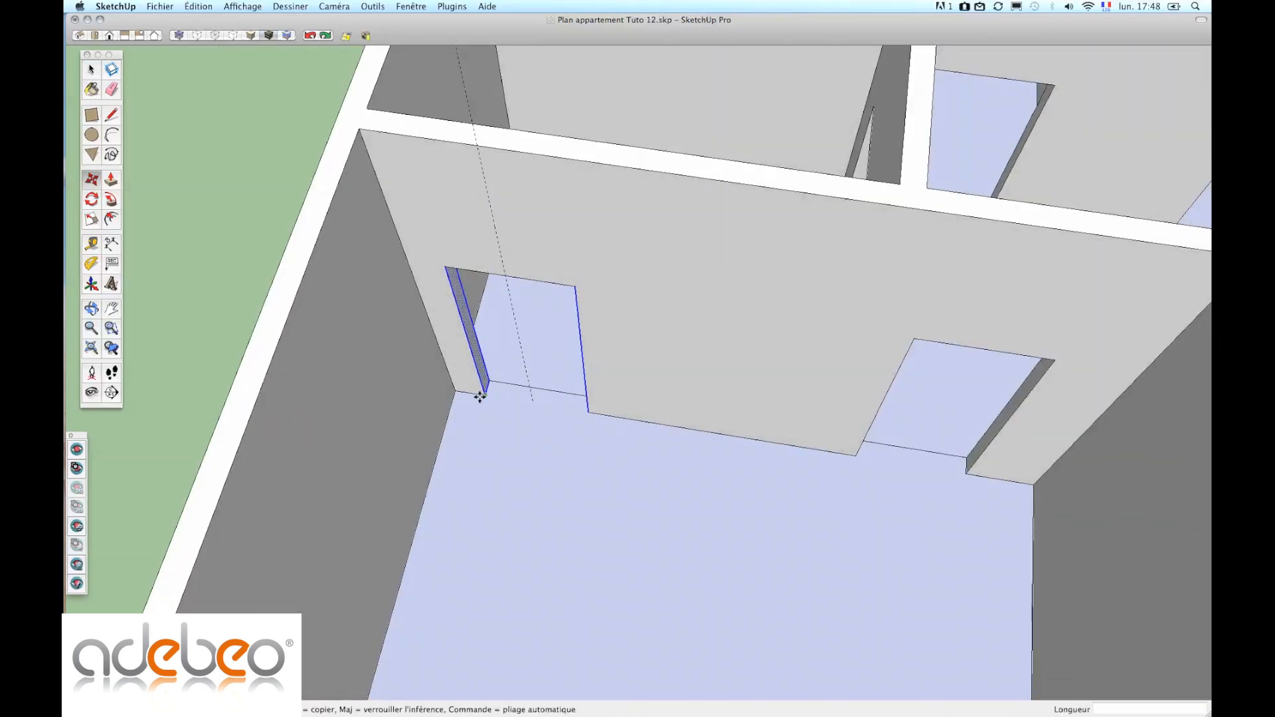
drag(485, 396, 531, 401)
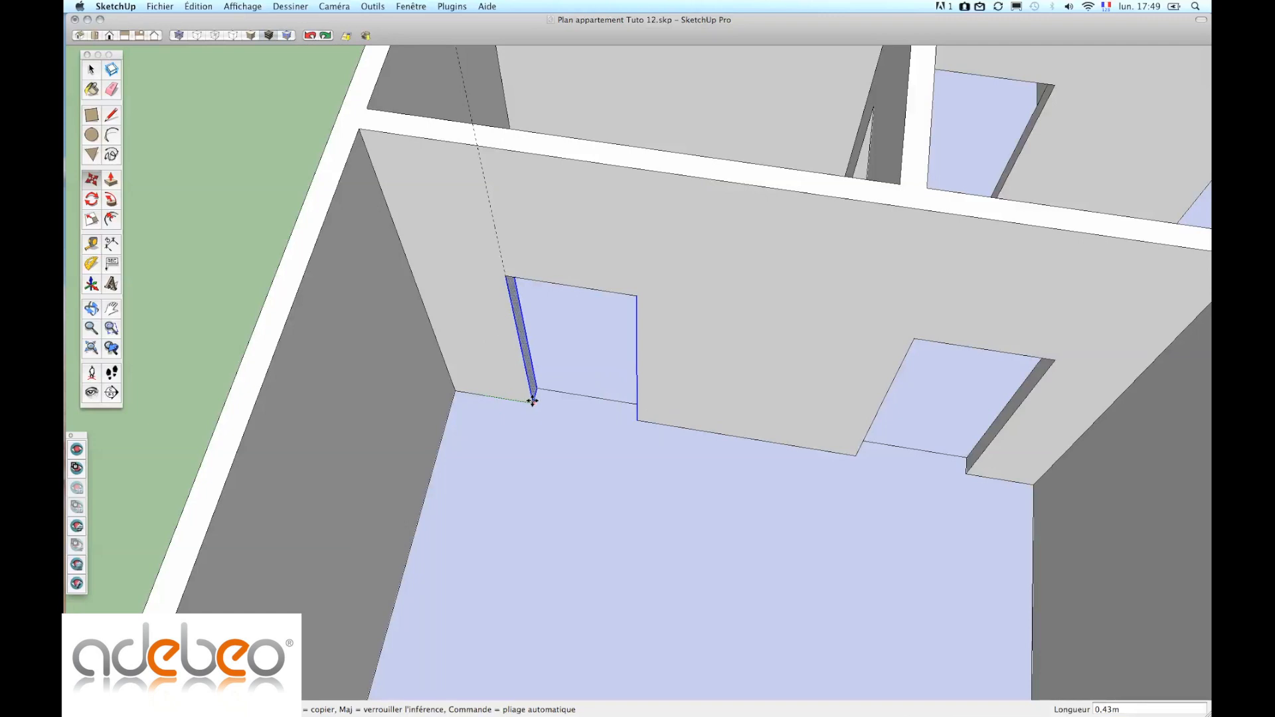
- Erase the vertical guide used to position the new doorway
scroll(530, 403, down, 3)
middle_drag(530, 402, 540, 385)
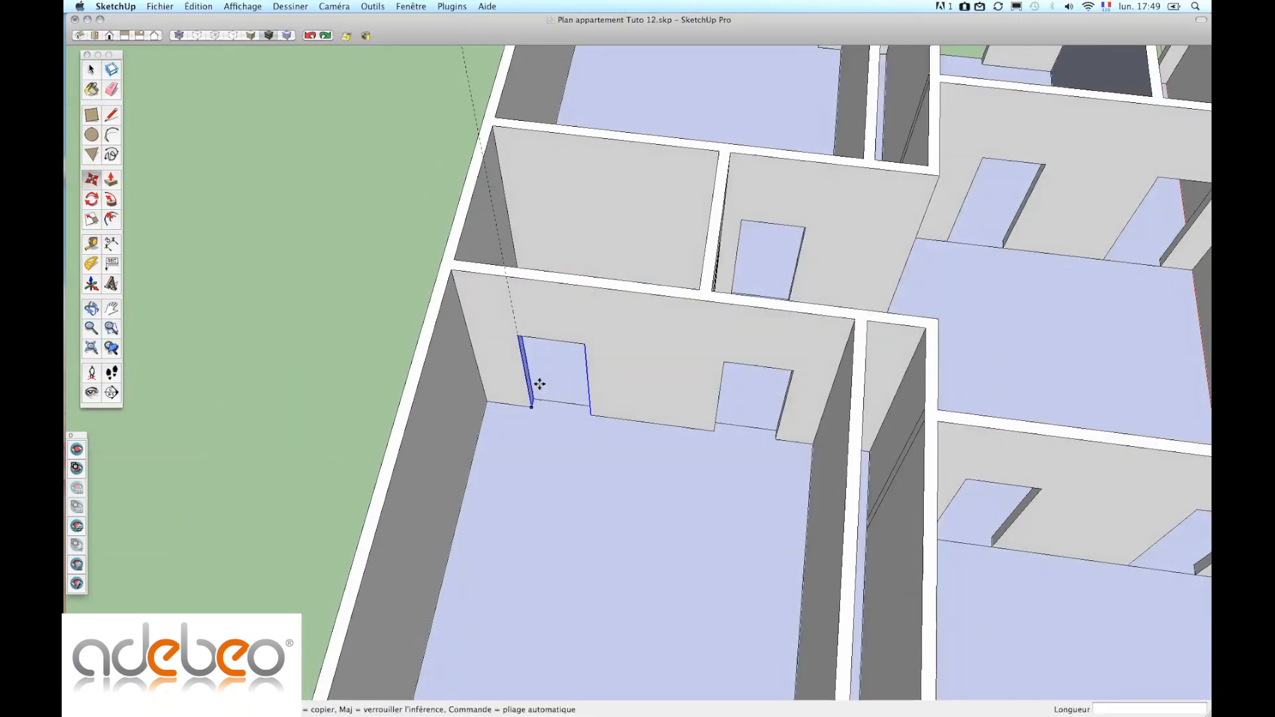
click(112, 89)
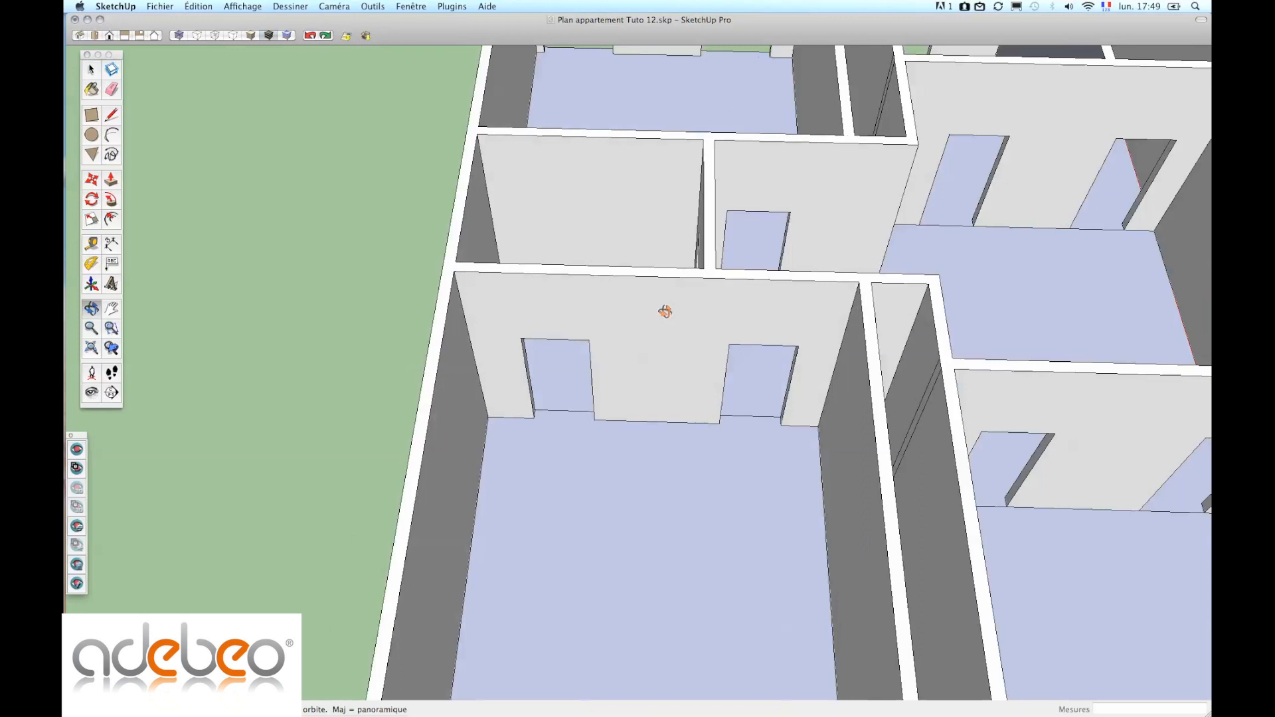
- Select the bottom edge of the larger bedroom's window and place a vertical guide on its exterior wall, offset from the partition
mouse_move(666, 310)
middle_down()
mouse_move(860, 427)
mouse_move(1143, 414)
middle_up()
shift+middle_drag(855, 352, 587, 522)
mouse_move(587, 521)
middle_down()
mouse_move(858, 500)
mouse_move(1022, 451)
middle_up()
key(space)
shift+middle_drag(763, 273, 902, 387)
click(897, 393)
middle_drag(746, 402, 726, 398)
key(t)
click(700, 384)
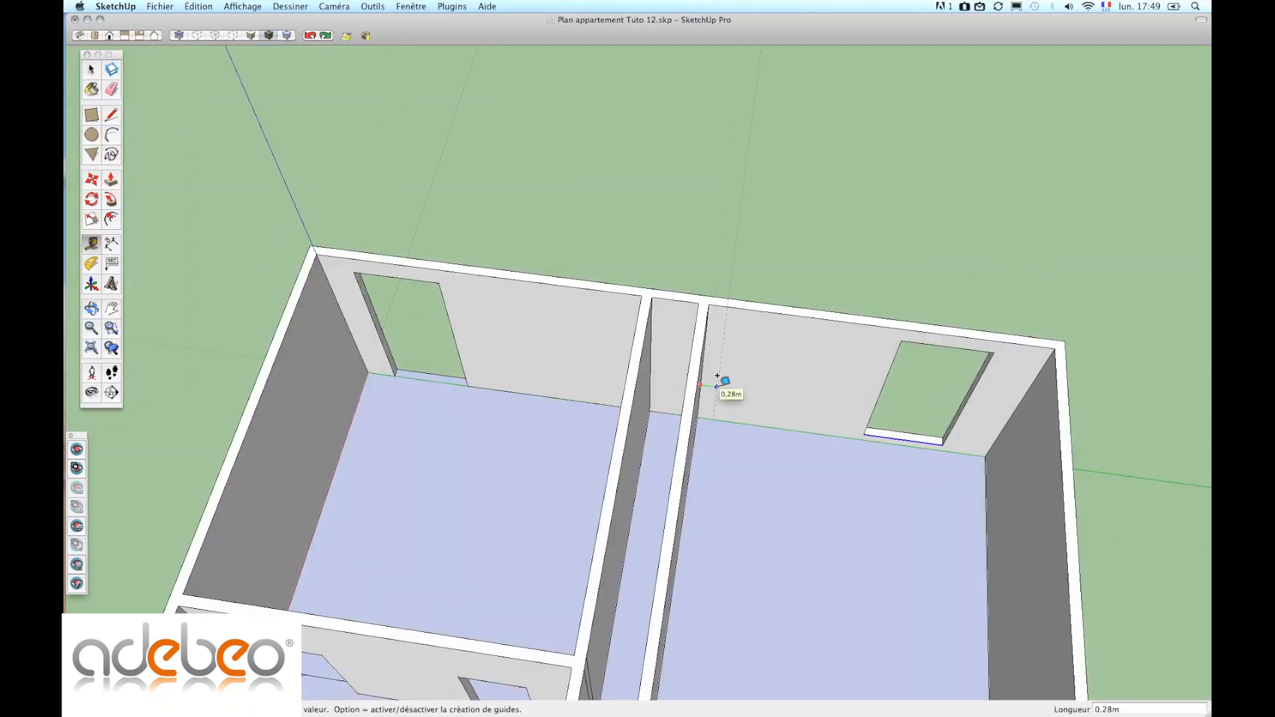
key(Return)
- Place a vertical guide on the neighbouring room's exterior wall, offset from the partition corner opposite its existing opening
middle_drag(661, 407, 748, 410)
click(626, 375)
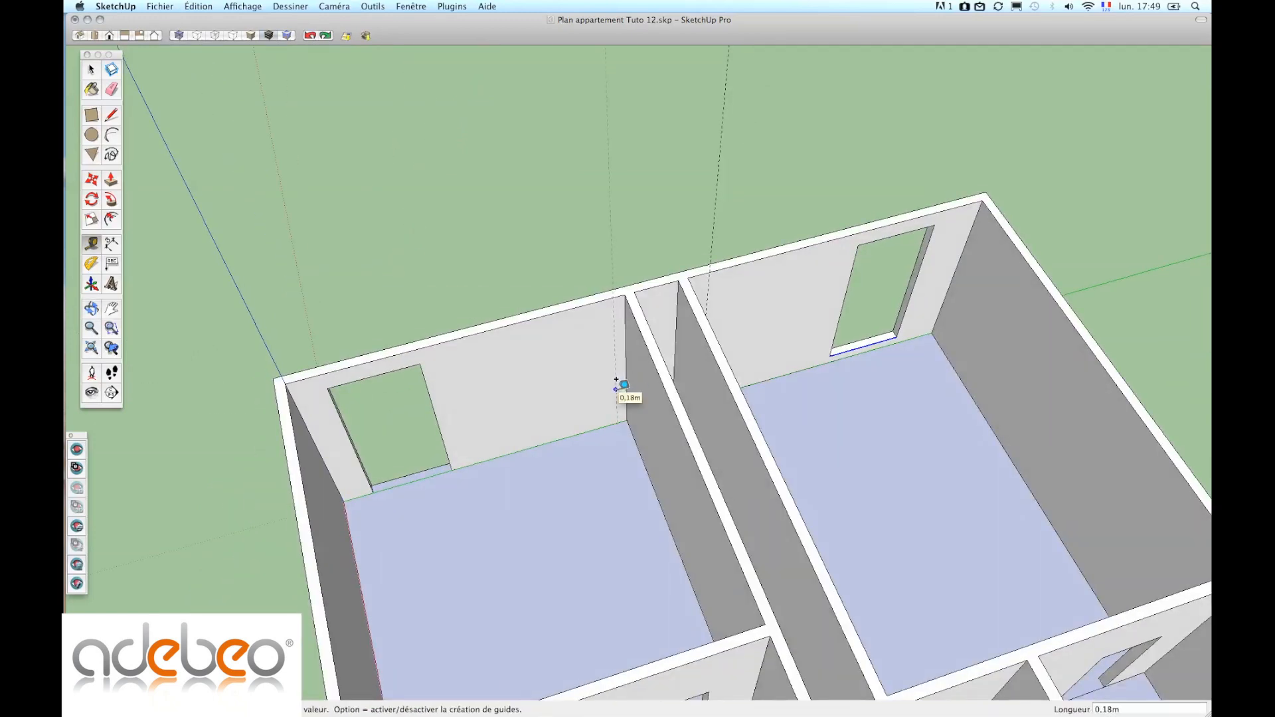
key(Return)
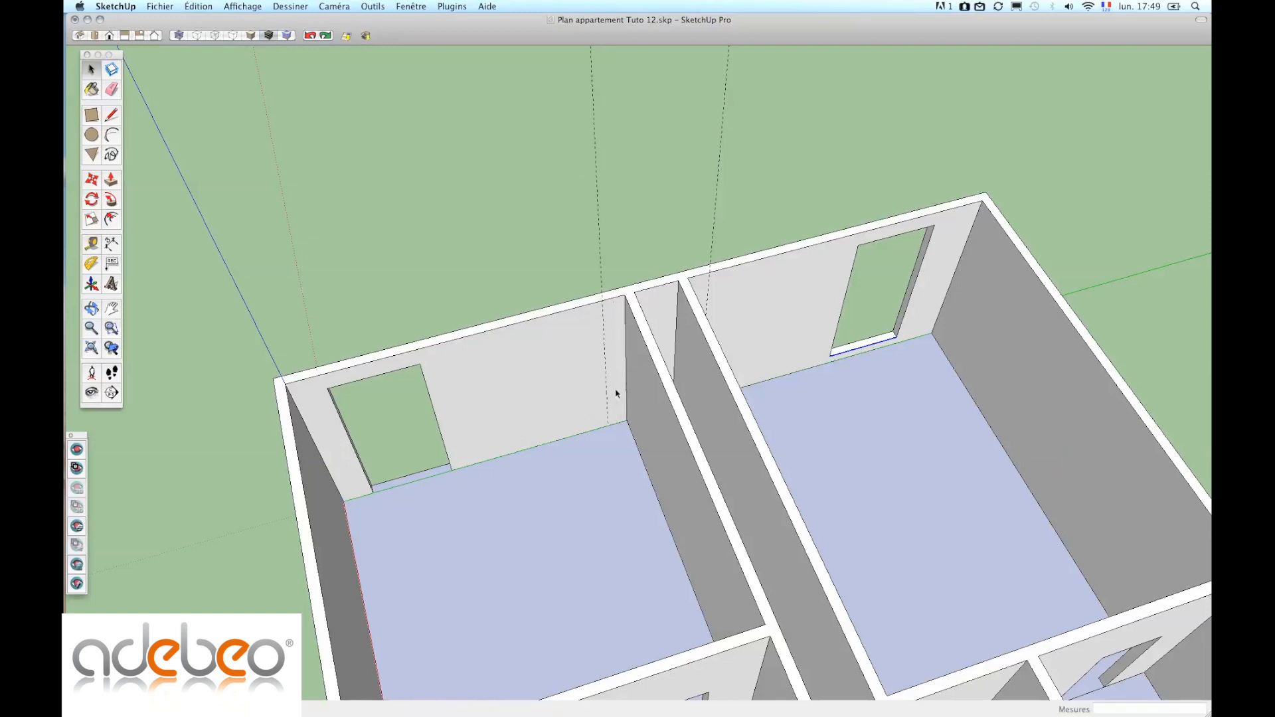
- Select the remaining edges of the larger bedroom's window outline and copy it along the exterior wall to the guide near the partition
middle_drag(683, 392, 594, 453)
middle_drag(789, 416, 751, 387)
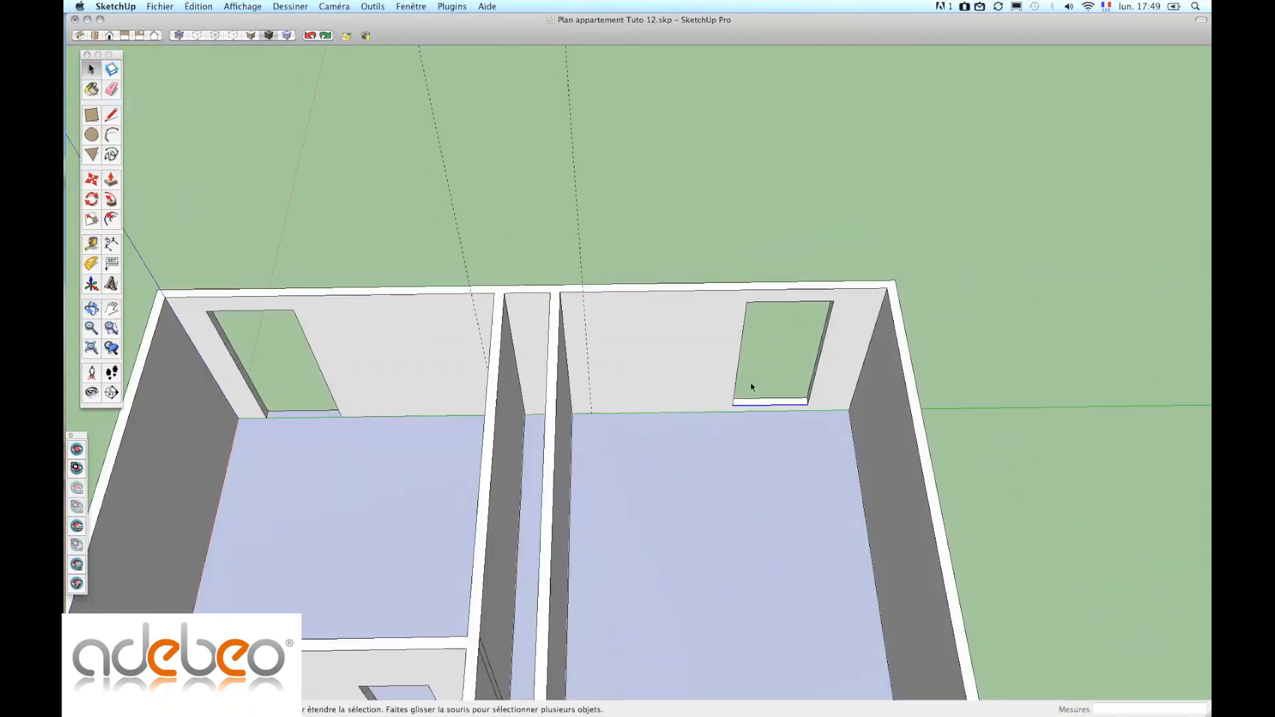
scroll(742, 385, up, 2)
shift+click(735, 384)
shift+click(799, 287)
shift+click(841, 318)
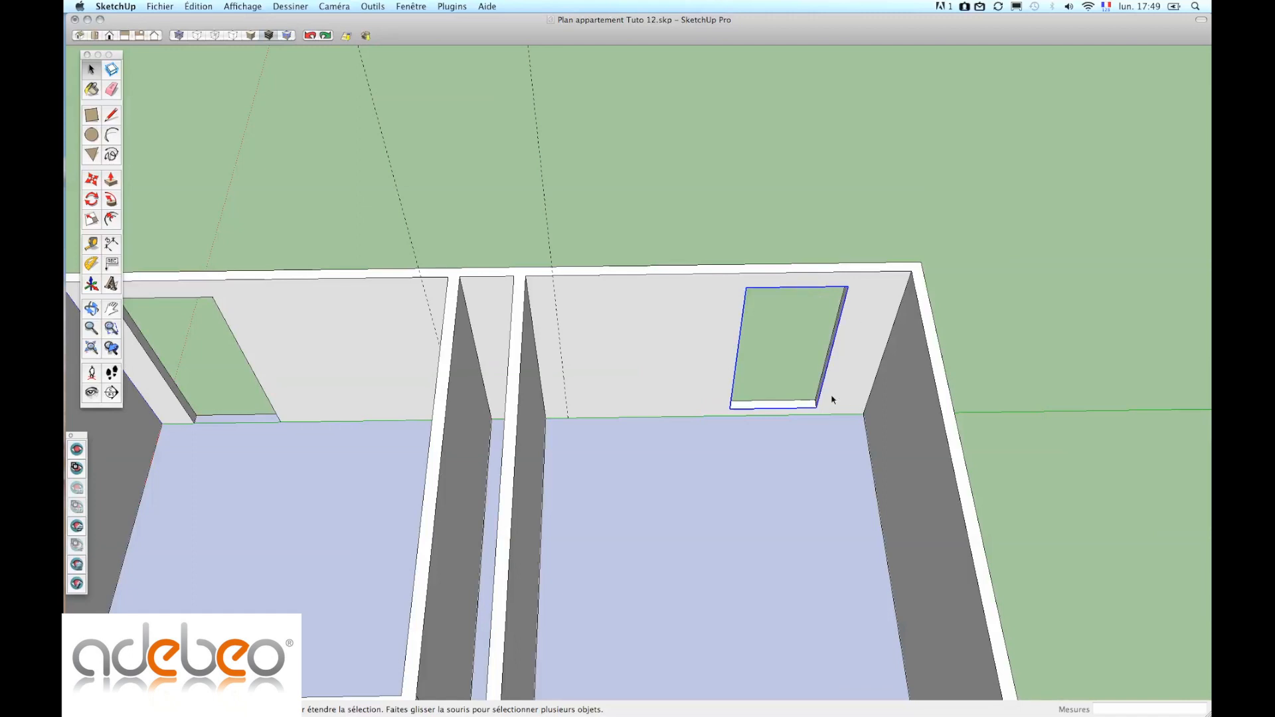
key(m)
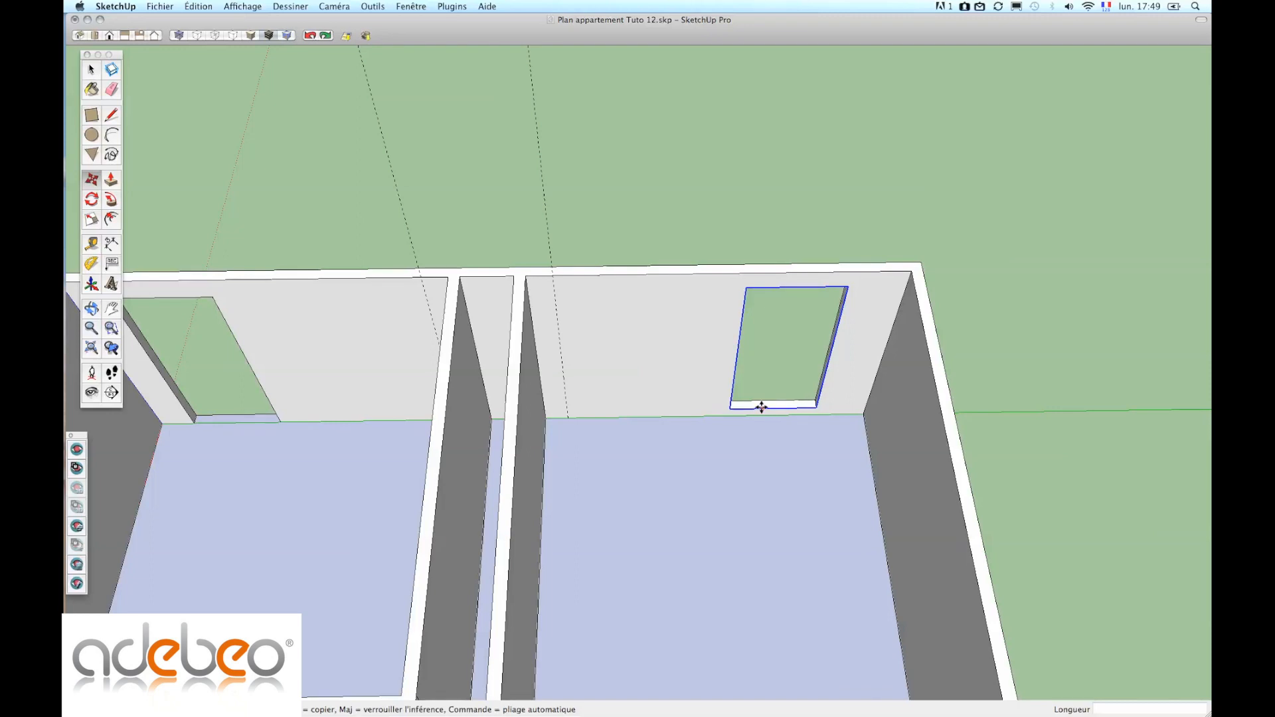
click(732, 408)
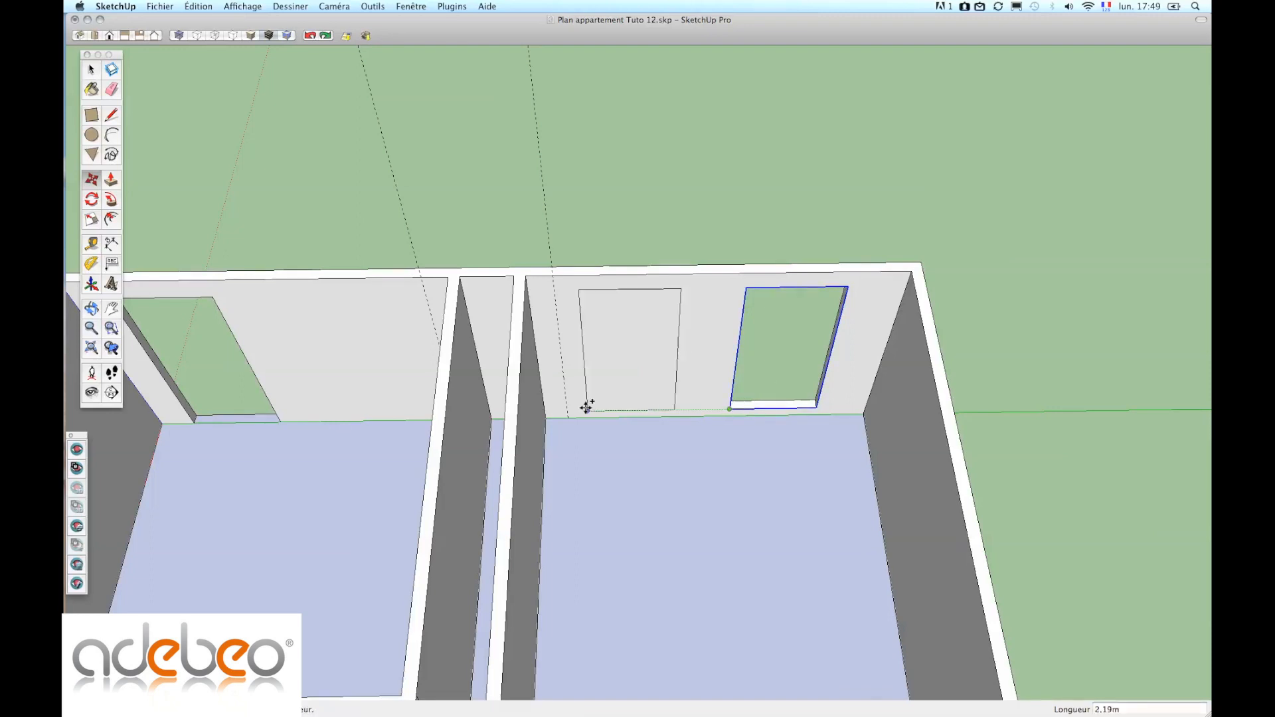
click(568, 409)
- Copy the side and top edges of the neighbouring room's existing opening along its exterior wall to the vertical guide
middle_drag(519, 421, 764, 425)
key(space)
click(483, 423)
shift+click(432, 306)
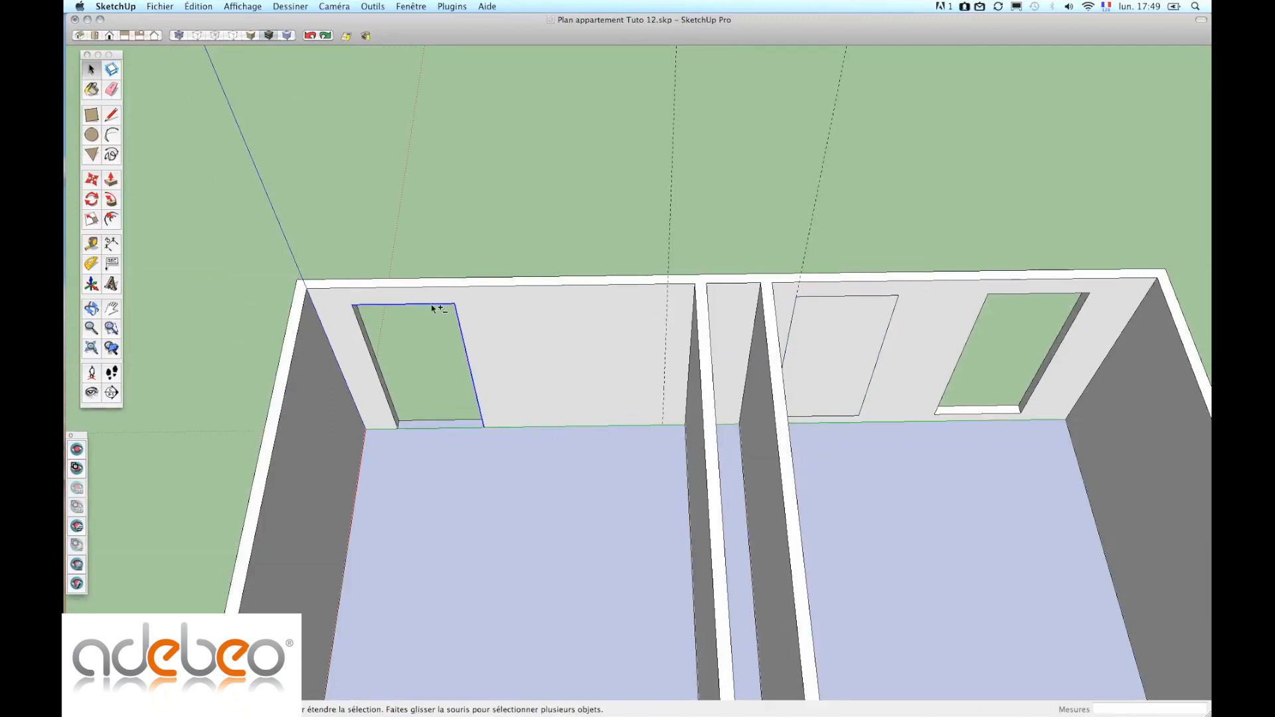
shift+click(373, 361)
click(91, 179)
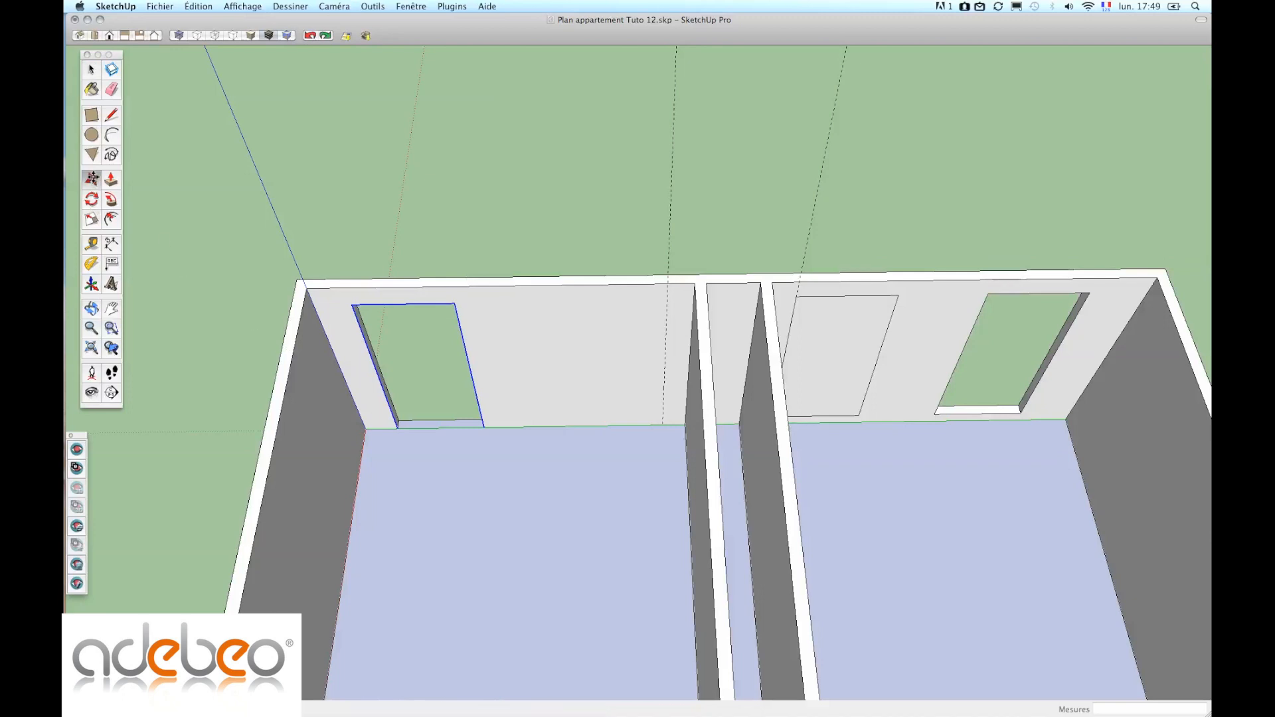
click(483, 429)
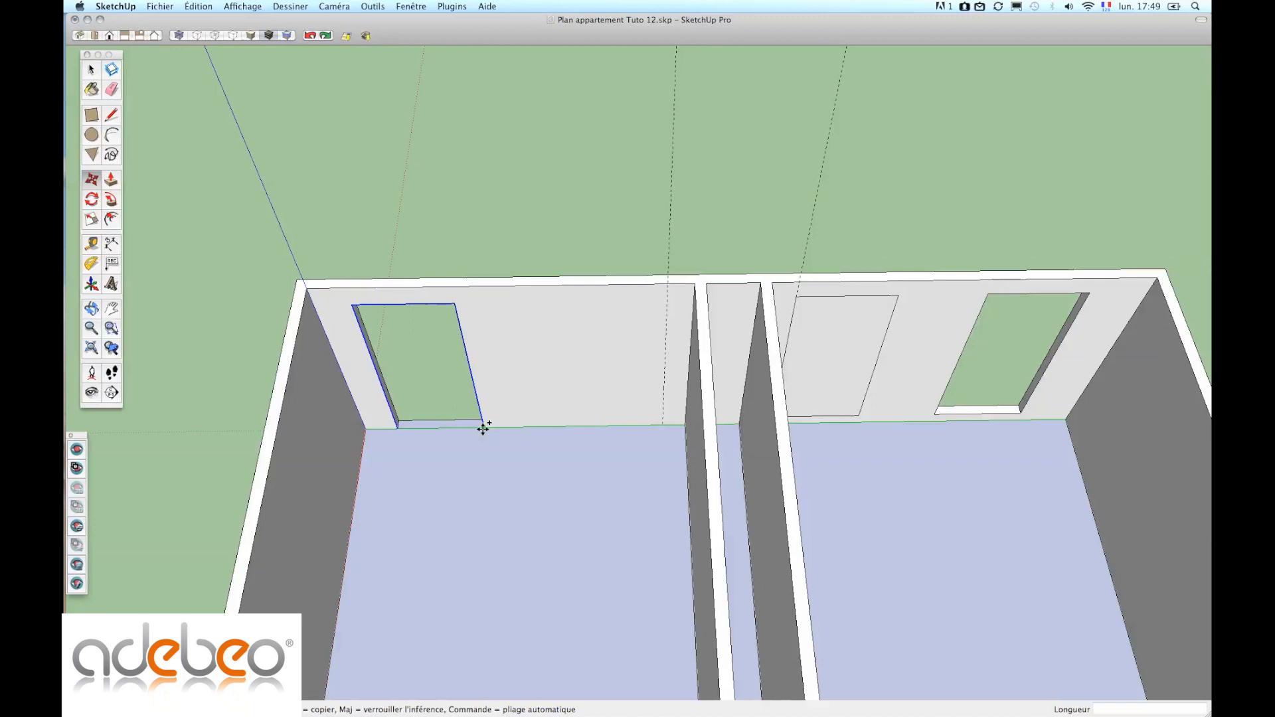
click(482, 428)
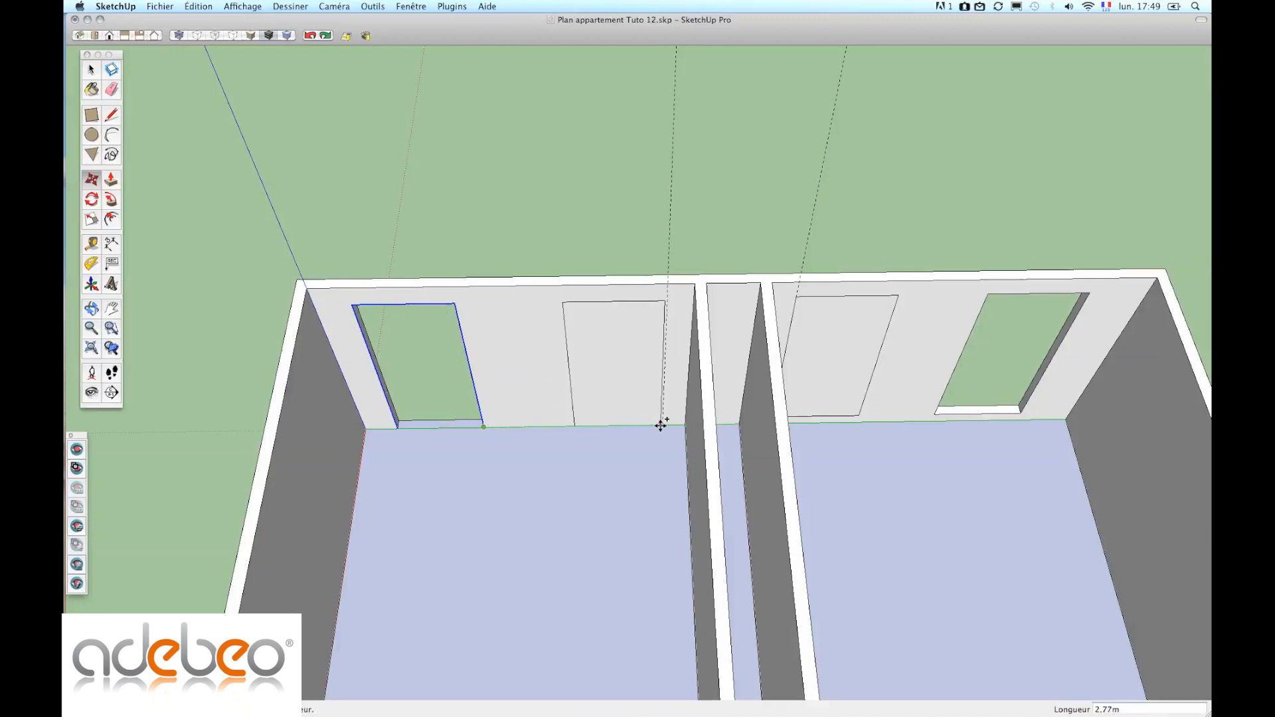
scroll(664, 425, up, 3)
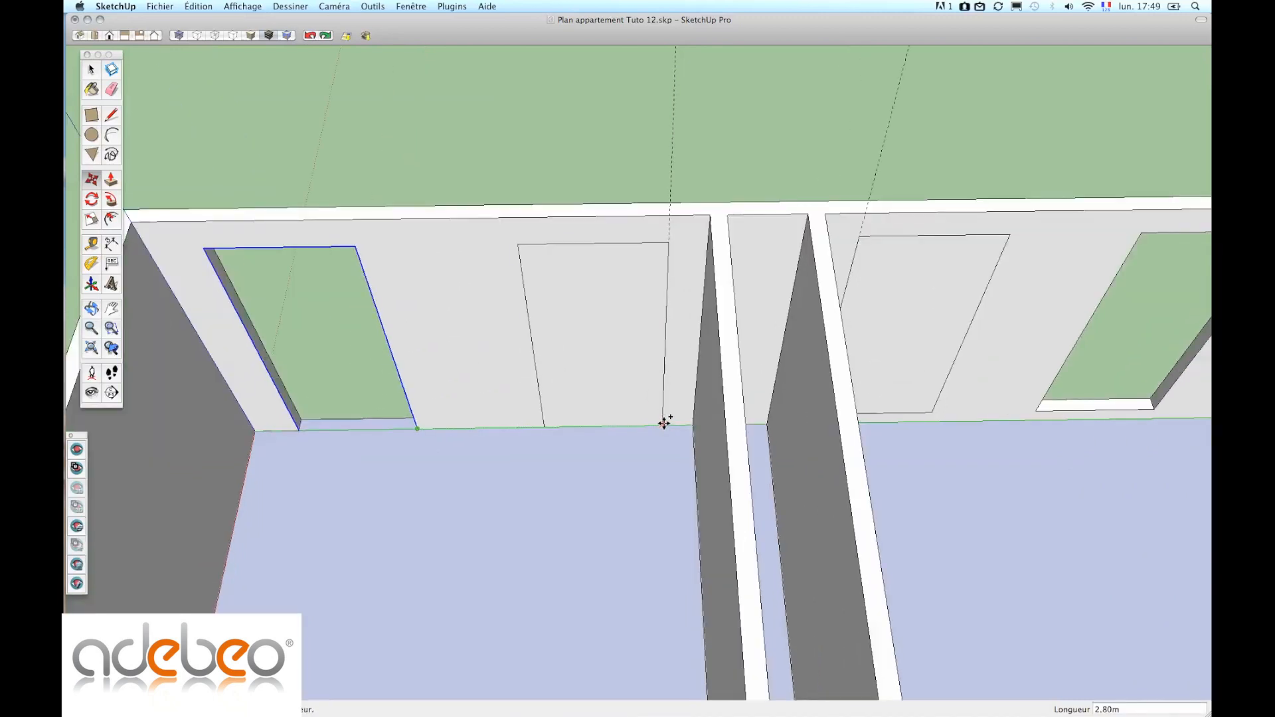
click(665, 423)
- Push both copied opening outlines through the exterior wall to cut them out
scroll(660, 427, down, 3)
scroll(647, 421, down, 2)
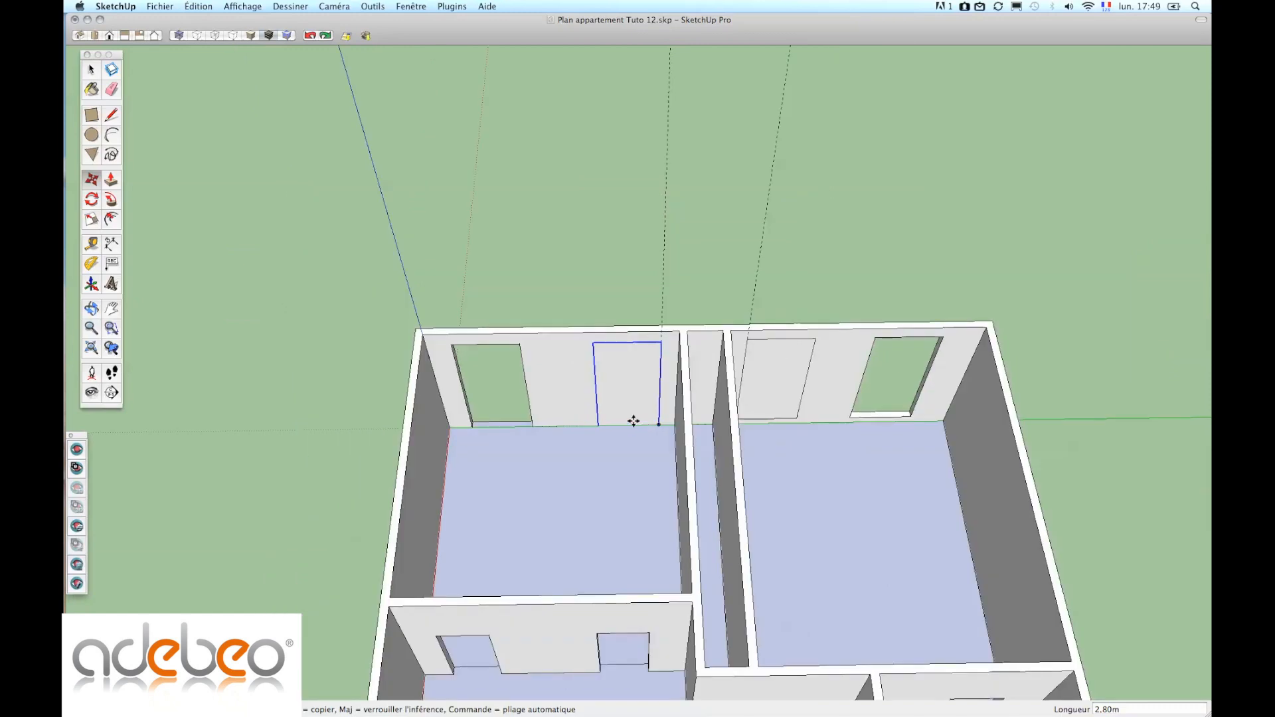
click(111, 179)
click(616, 372)
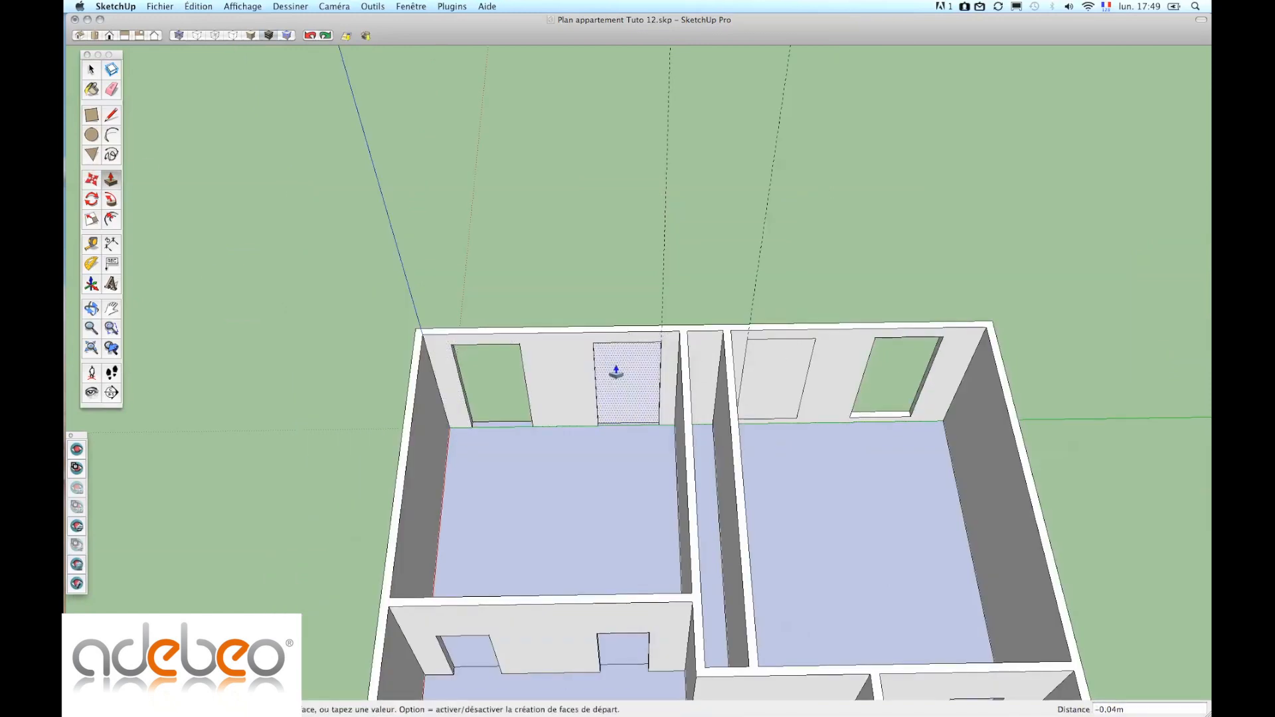
scroll(610, 332, up, 3)
click(610, 332)
click(935, 373)
click(894, 328)
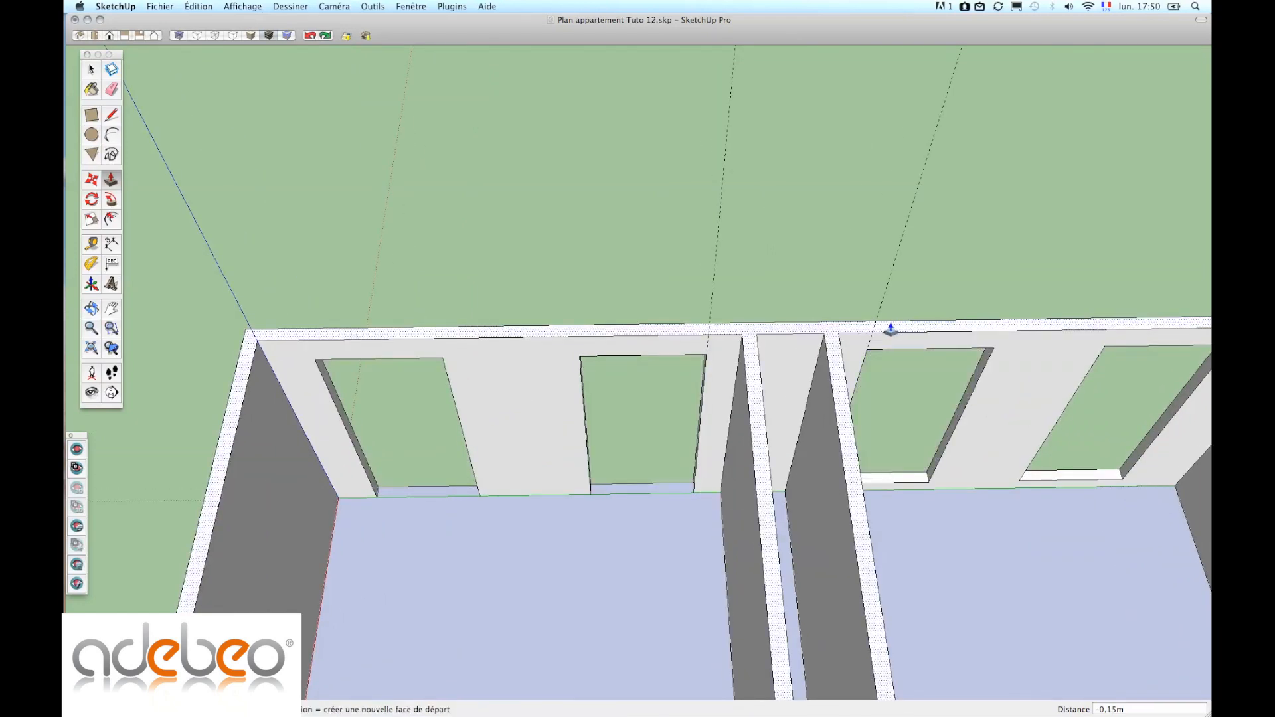
- Copy the vertical corner edge beside the new exterior opening 15 cm along the partition wall
scroll(890, 333, down, 5)
middle_drag(890, 332, 865, 535)
scroll(631, 507, up, 10)
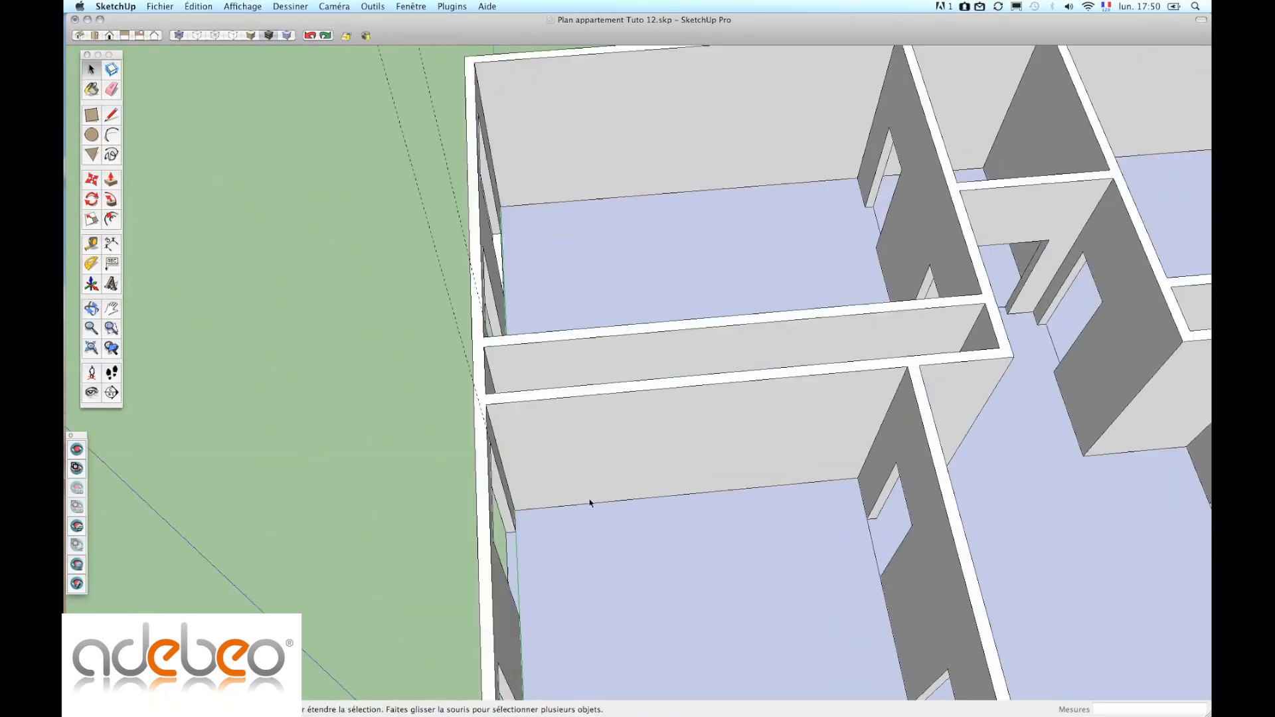
key(r)
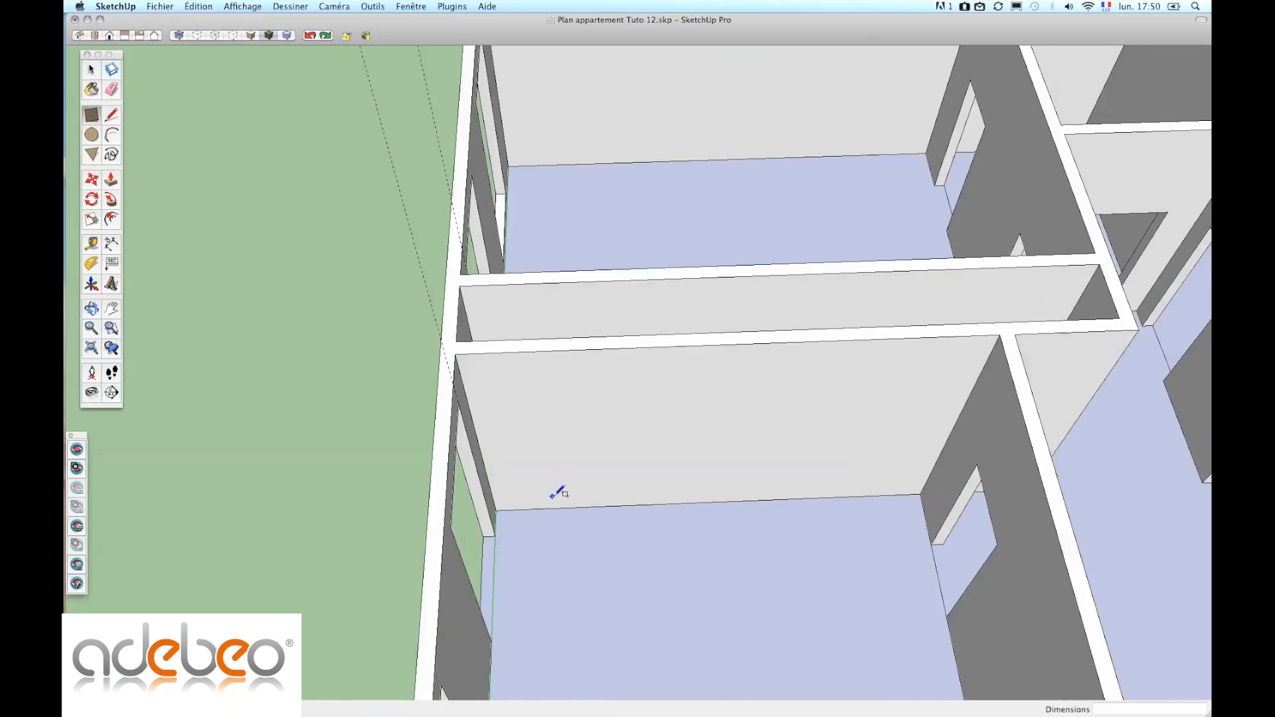
middle_drag(538, 505, 441, 447)
click(110, 119)
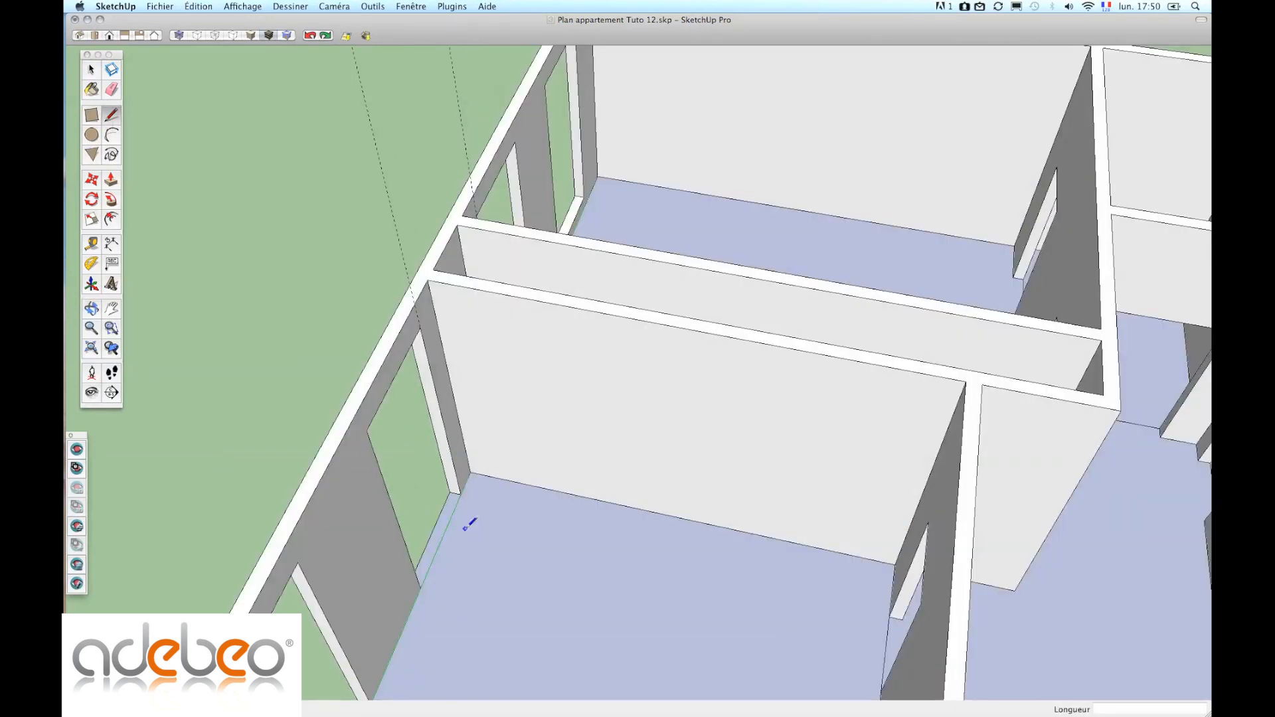
key(space)
click(468, 463)
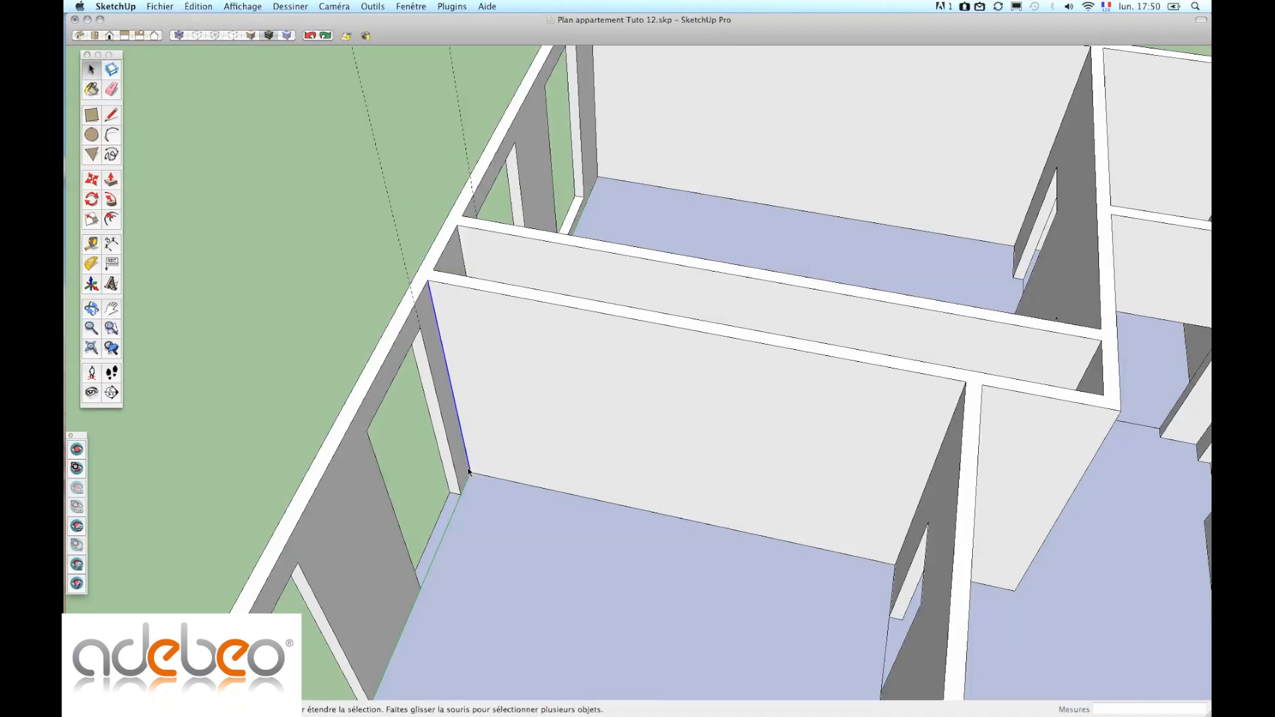
click(87, 182)
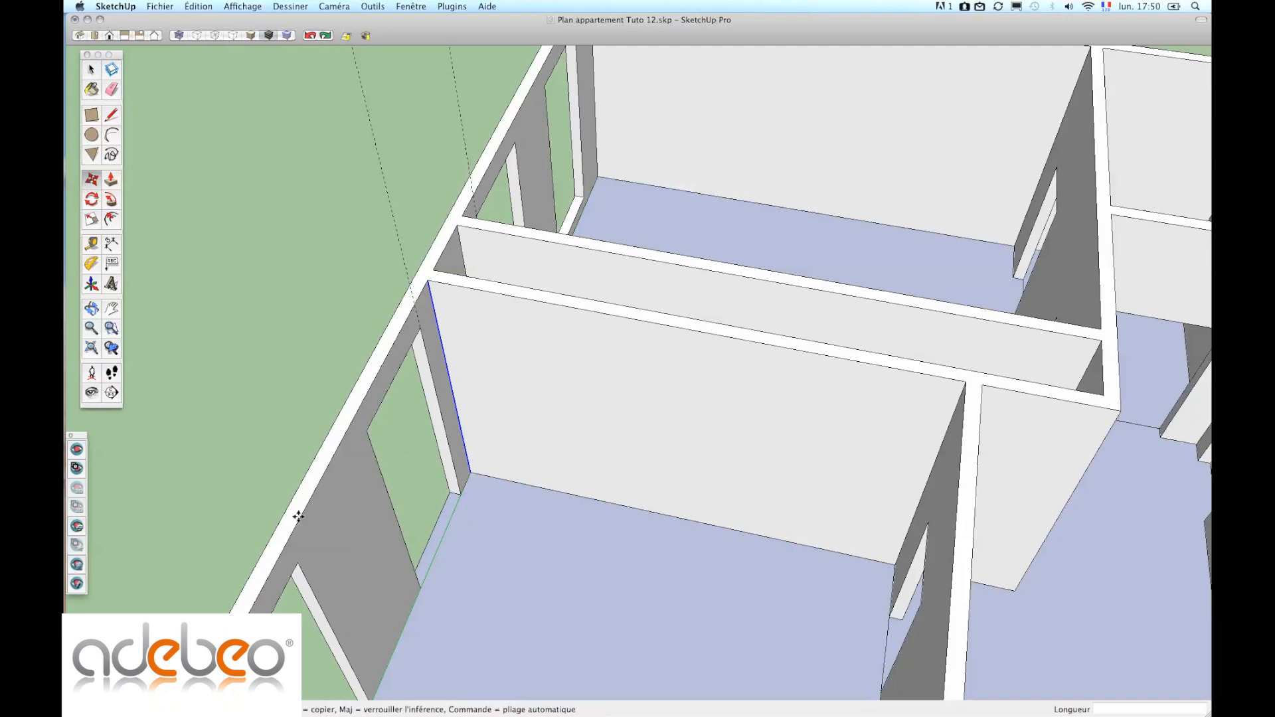
click(472, 470)
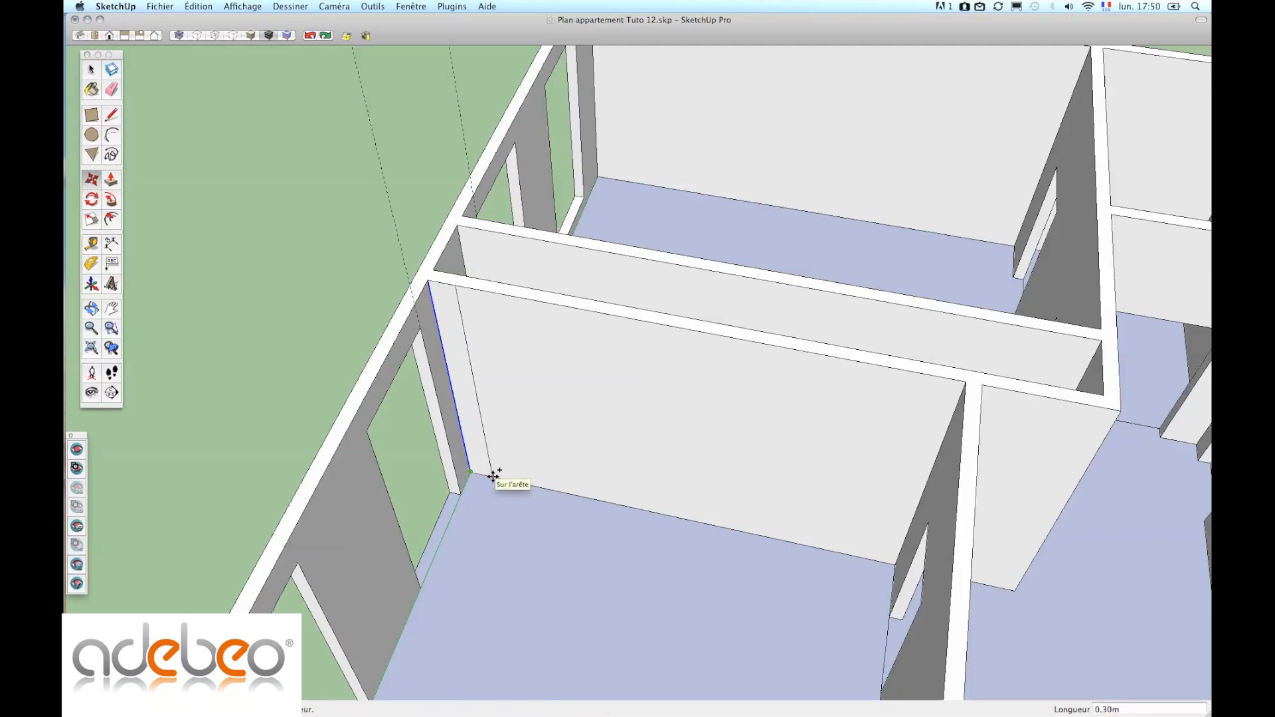
text(15CM)
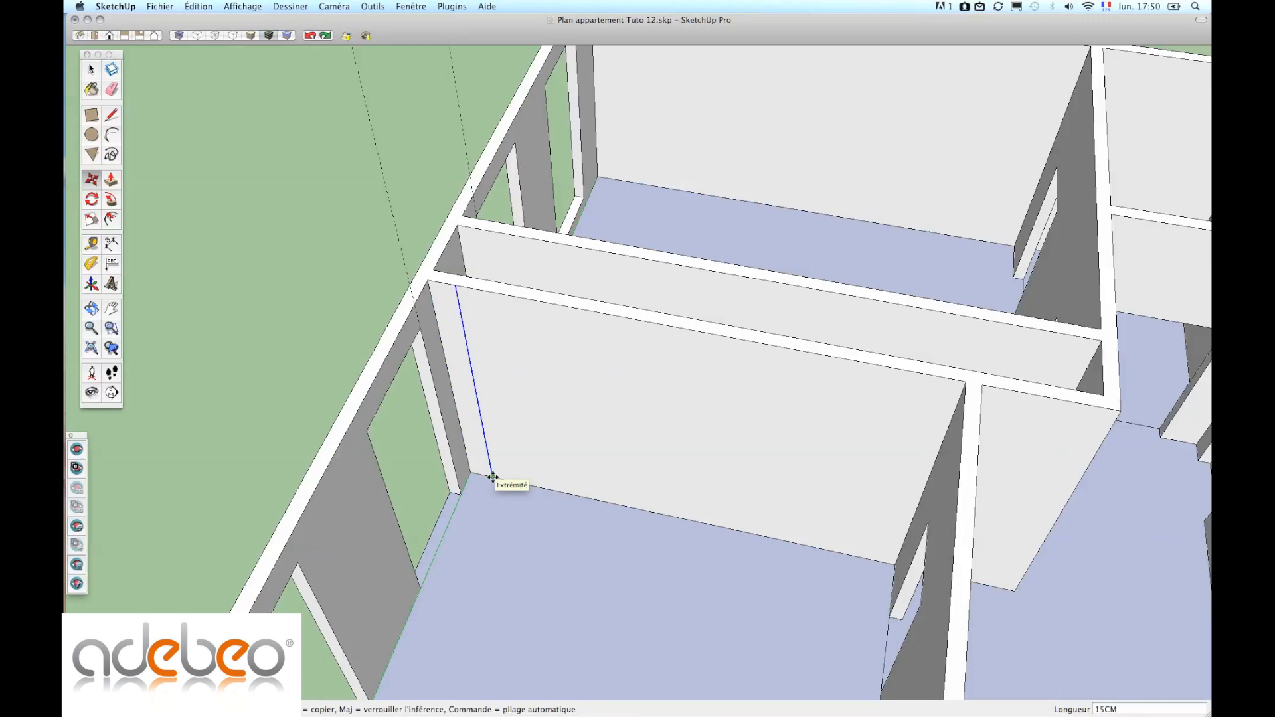
key(Return)
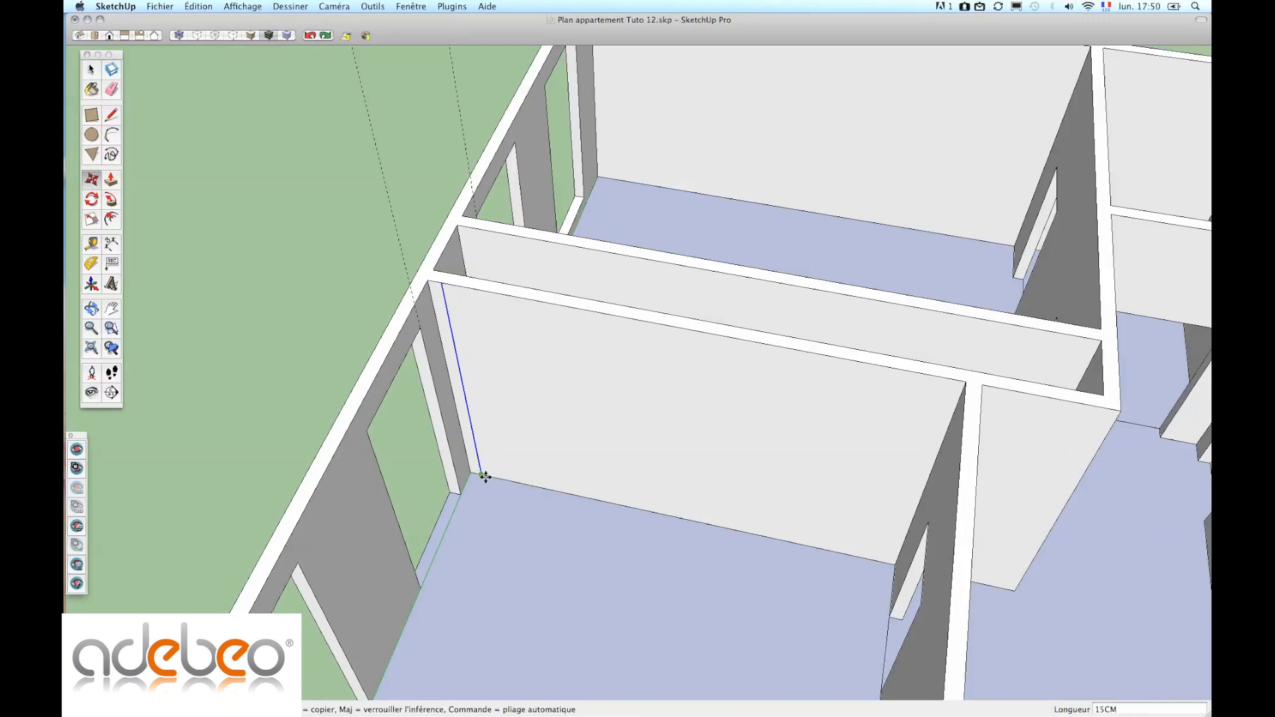
- Copy the new vertical line 92 cm further along the partition to mark the doorway's width
click(484, 476)
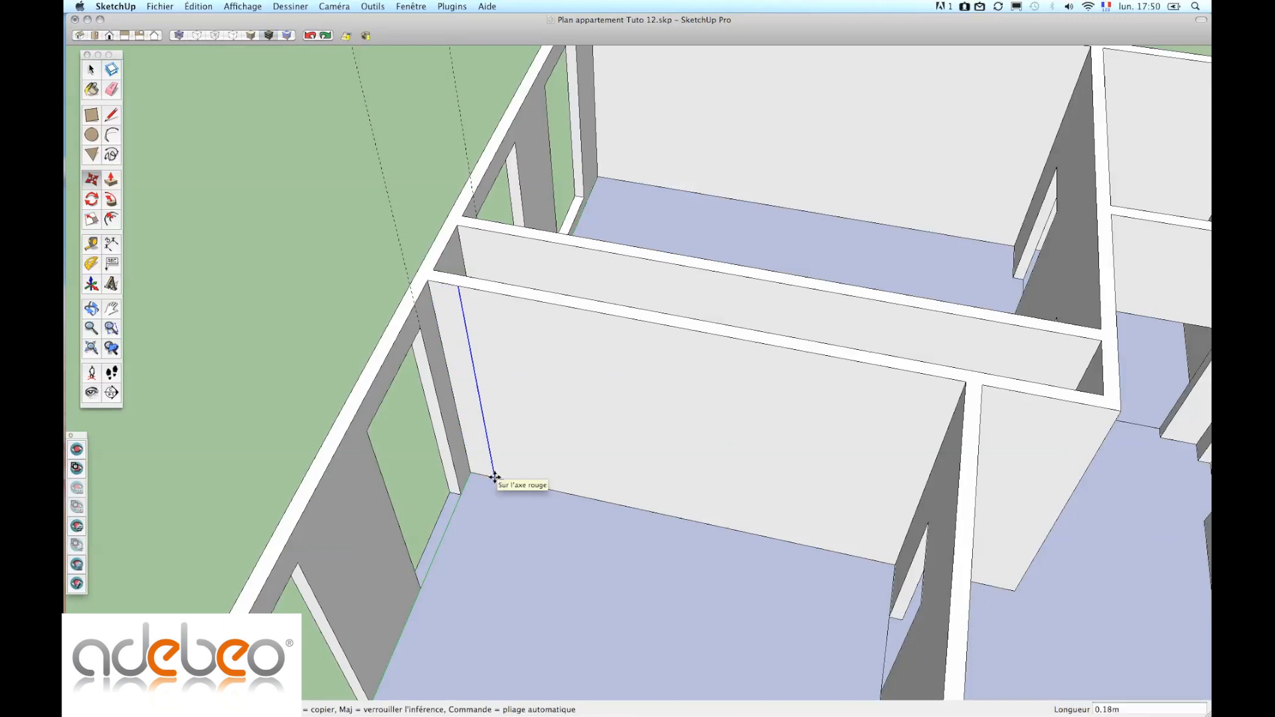
key(alt)
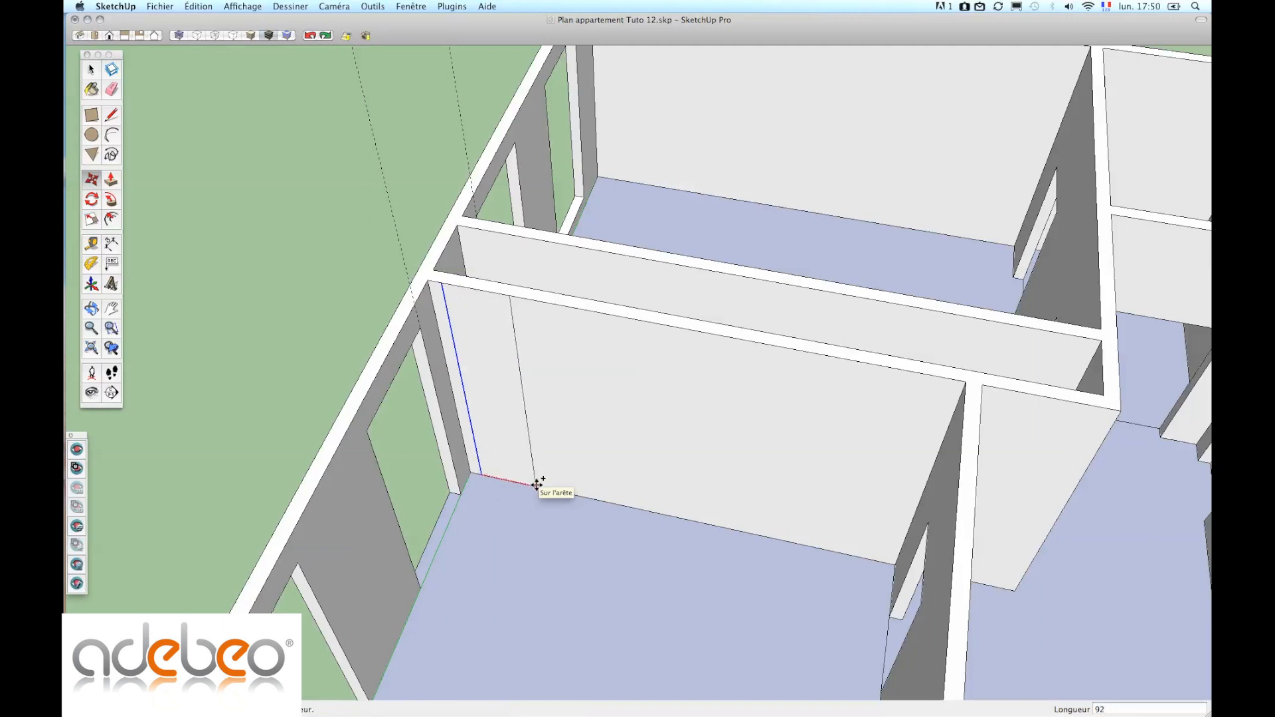
click(536, 485)
- Copy the floor edge between the two vertical lines 210 cm up the partition to form the doorway's top
key(space)
click(512, 468)
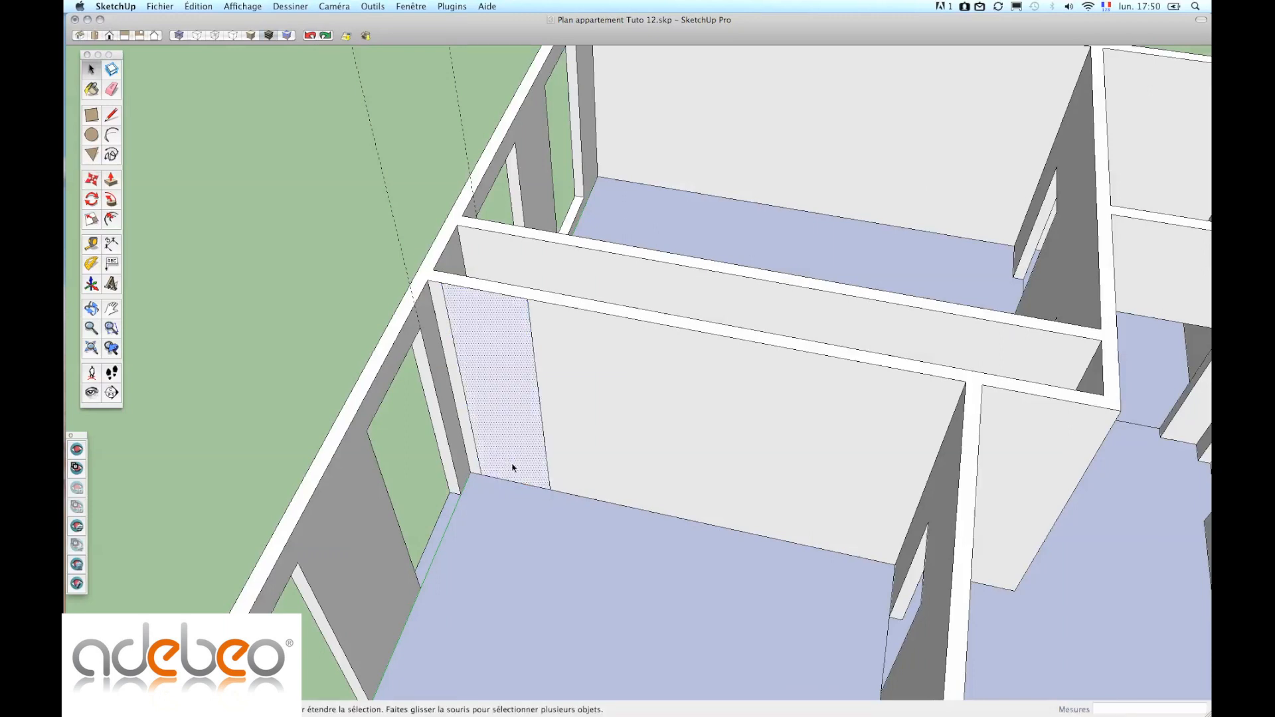
click(511, 482)
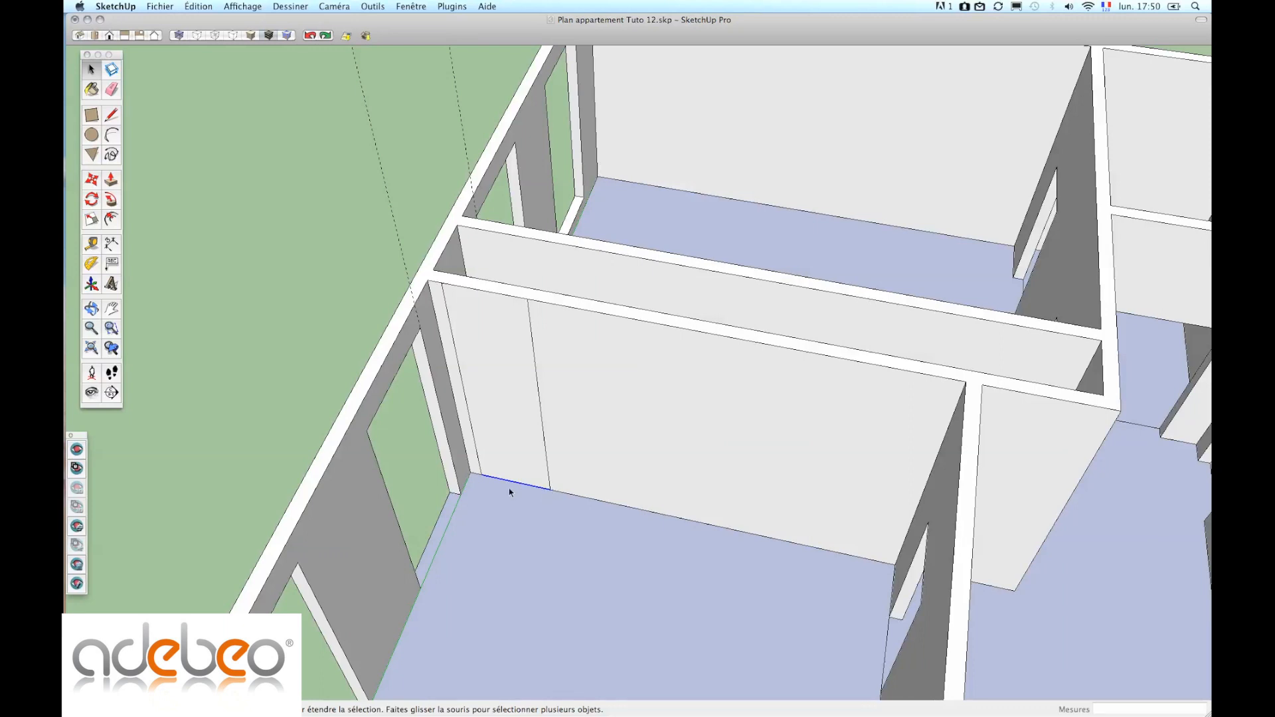
click(92, 180)
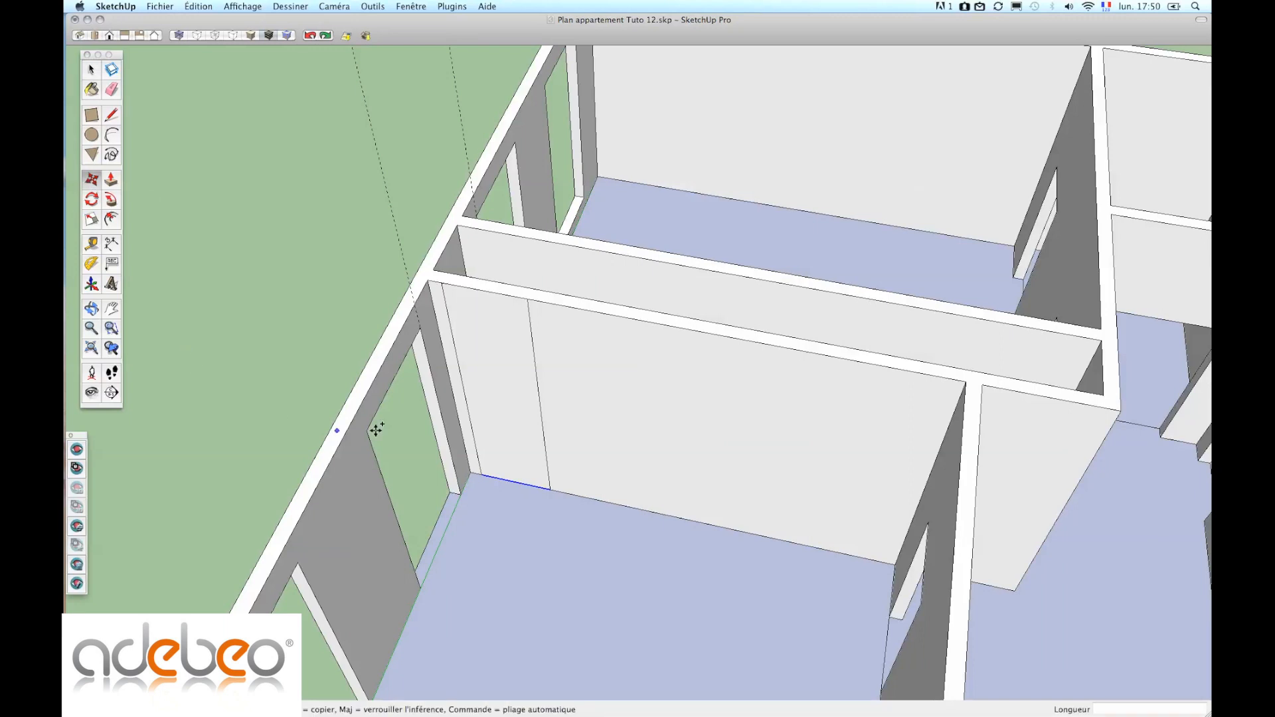
click(550, 492)
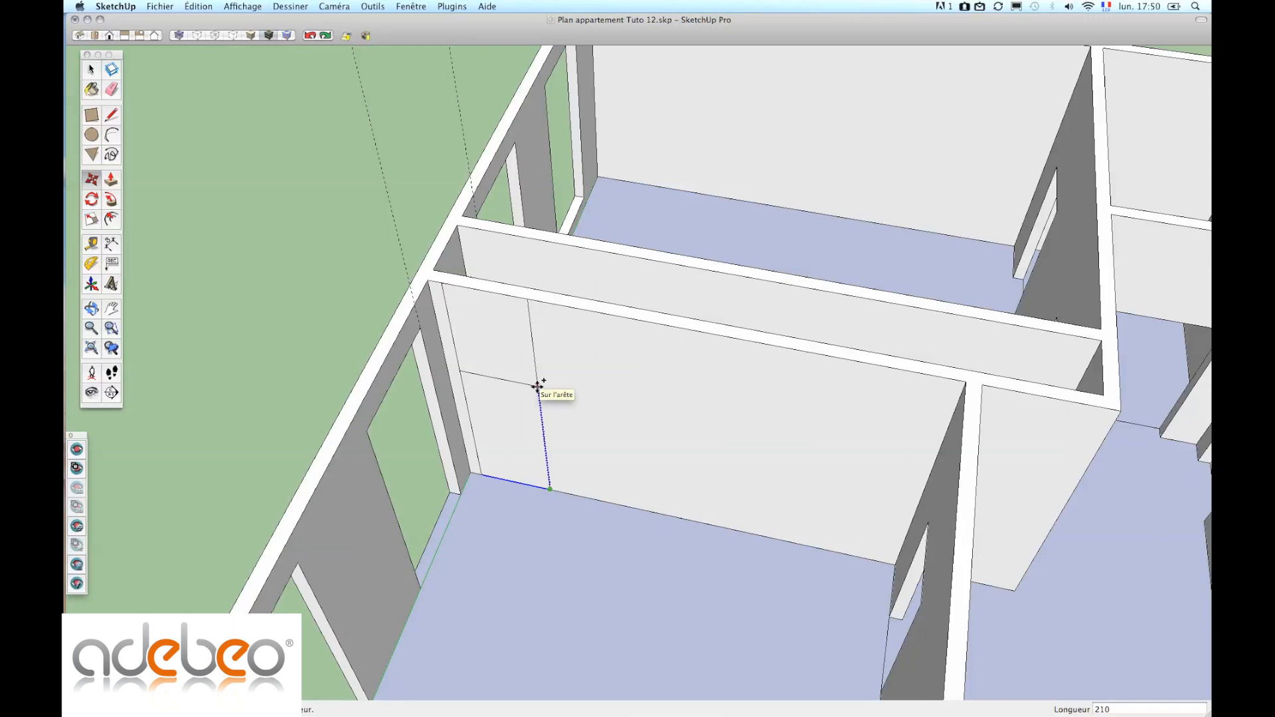
key(Return)
- Push the doorway face 0.15 m through the first partition to cut the opening
key(p)
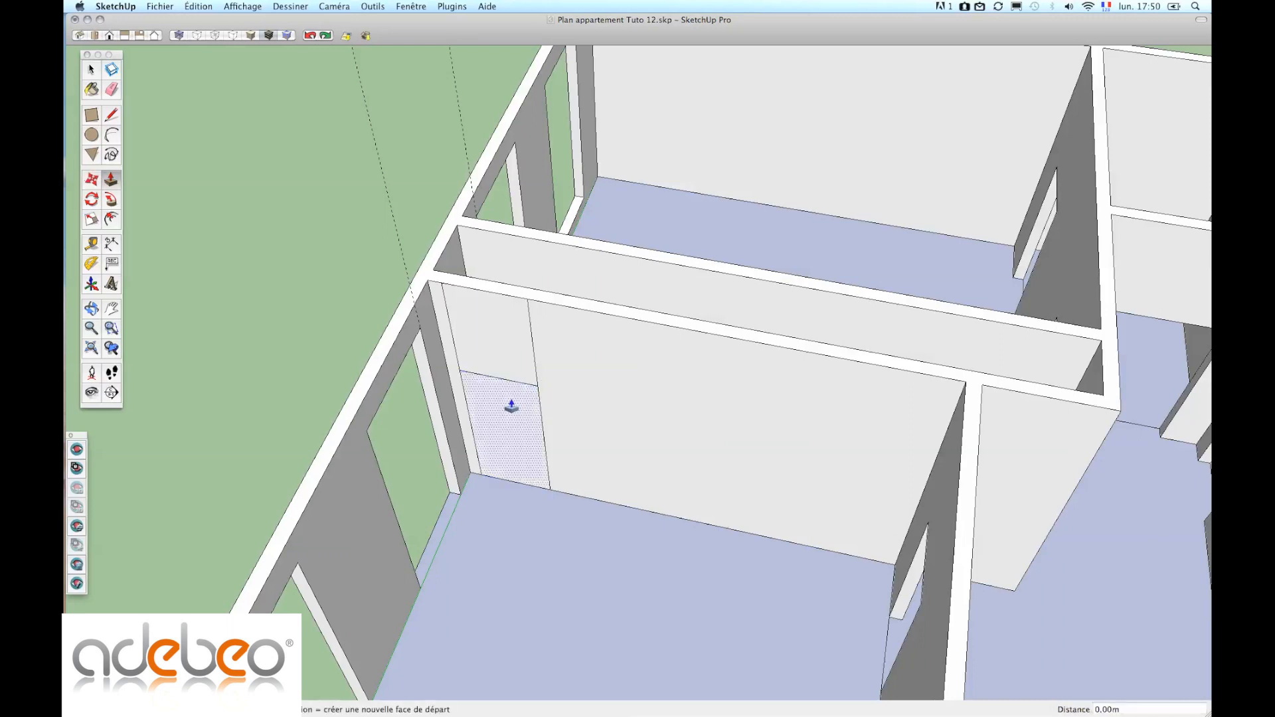
click(503, 395)
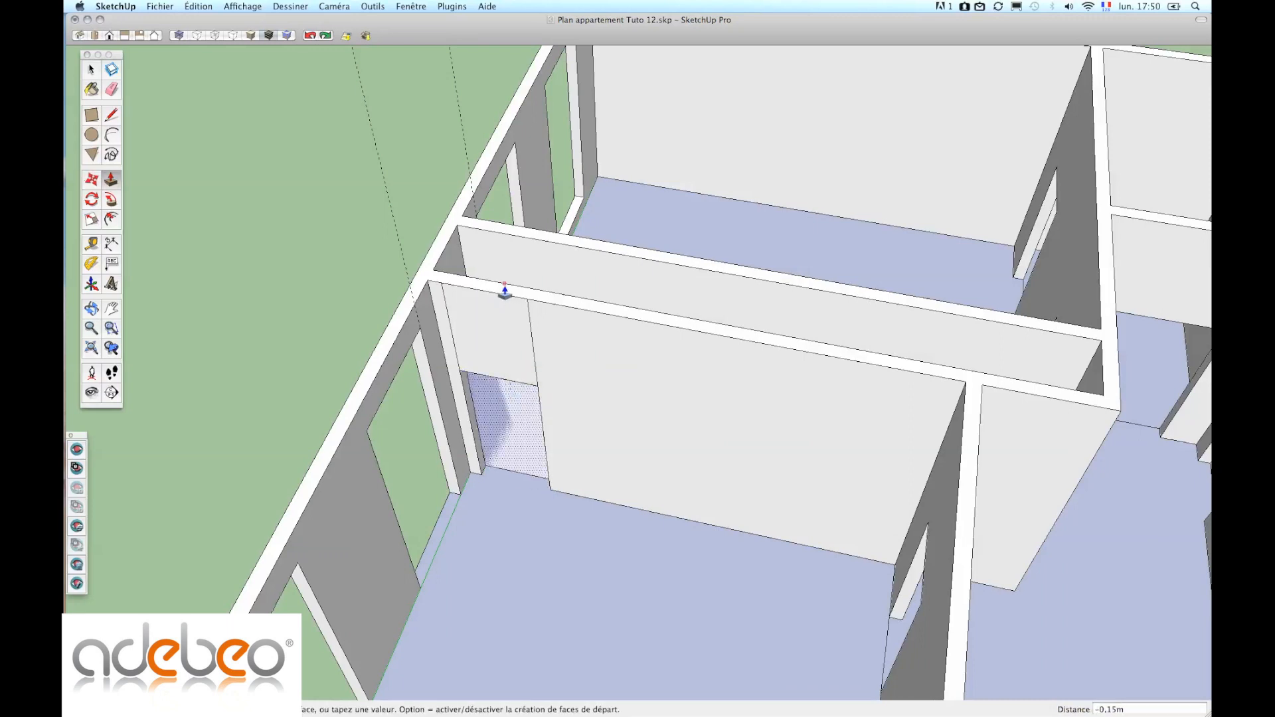
click(504, 287)
- Select the new doorway's top and side edges and copy them 0.85 m back onto the facing second partition
scroll(510, 453, up, 5)
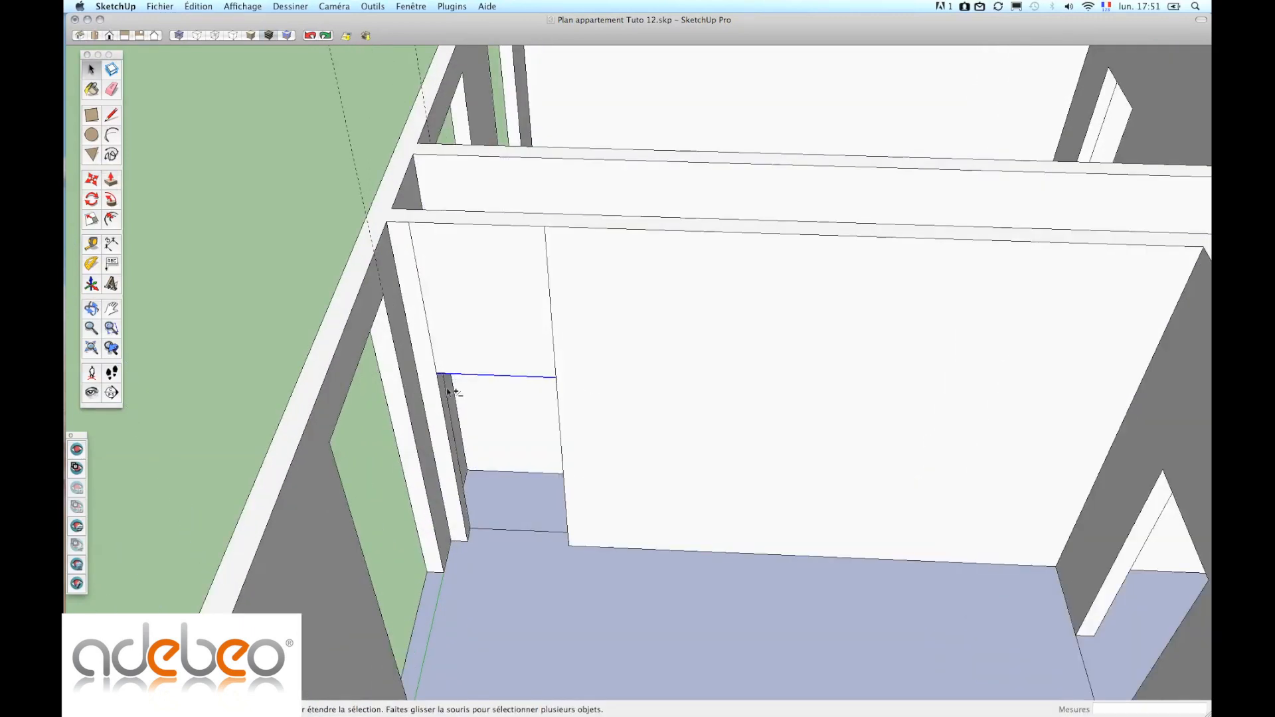
shift+click(442, 391)
shift+click(567, 524)
key(m)
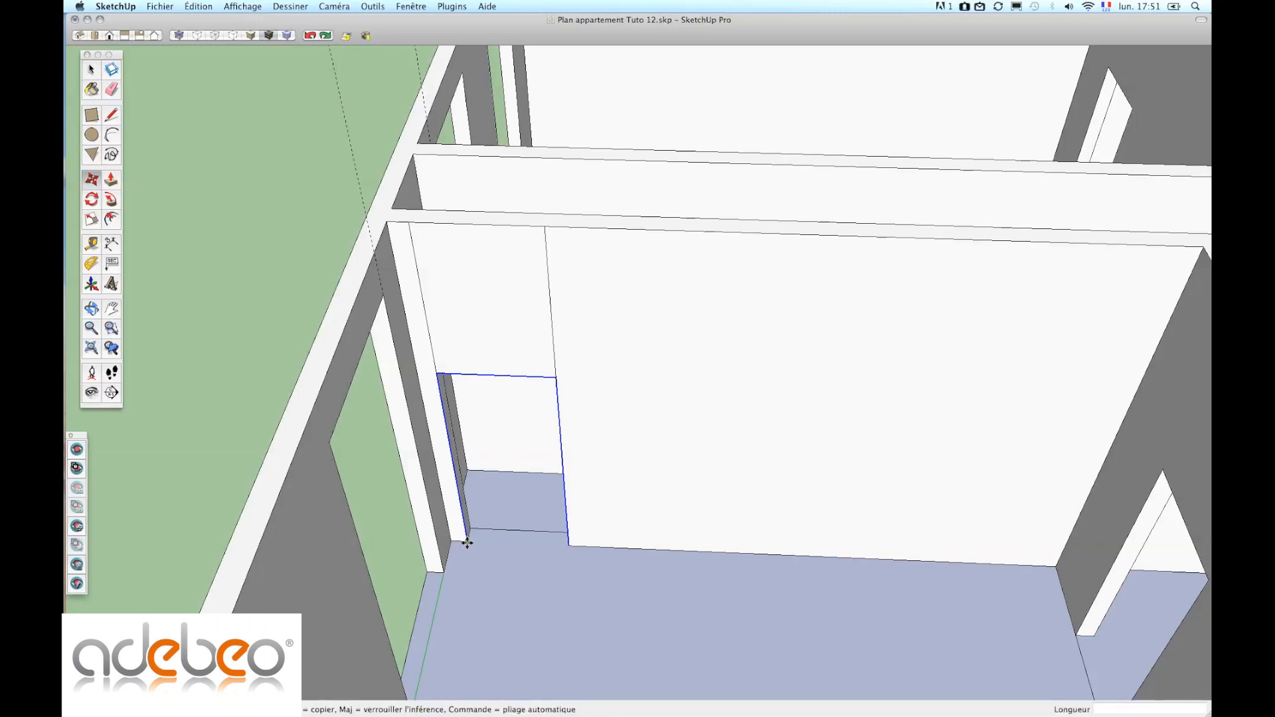
click(466, 543)
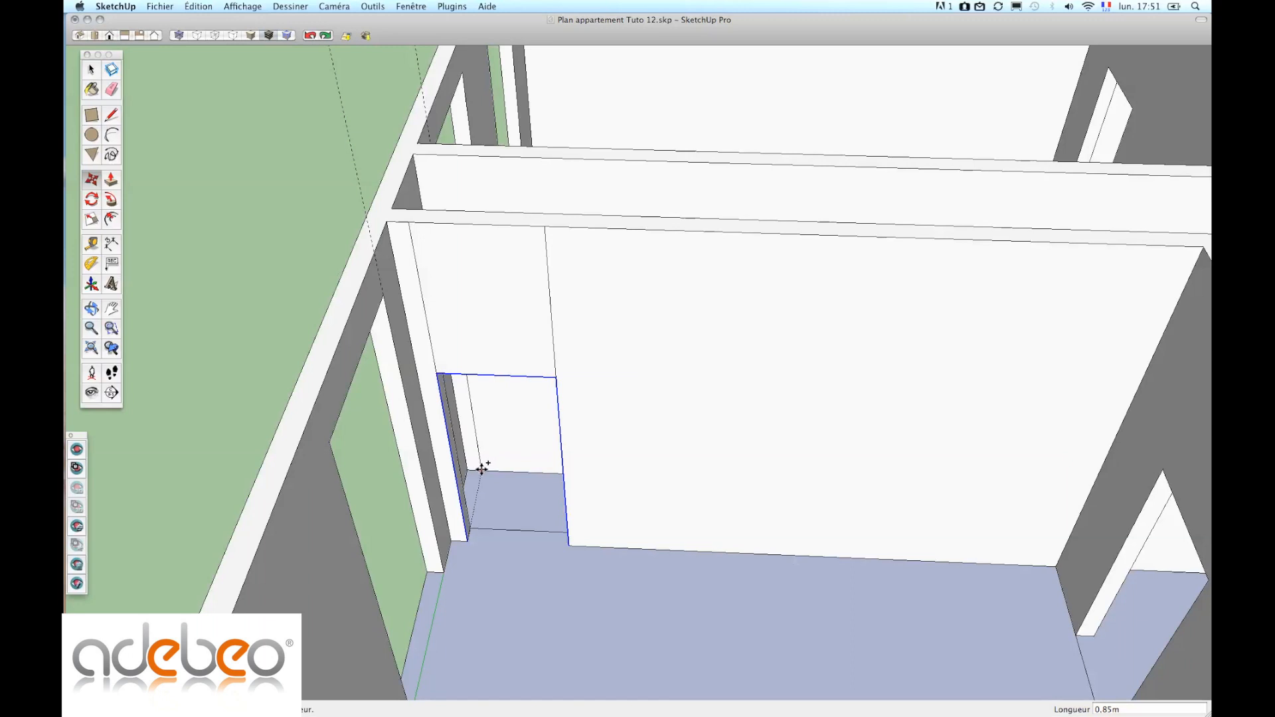
scroll(482, 469, up, 3)
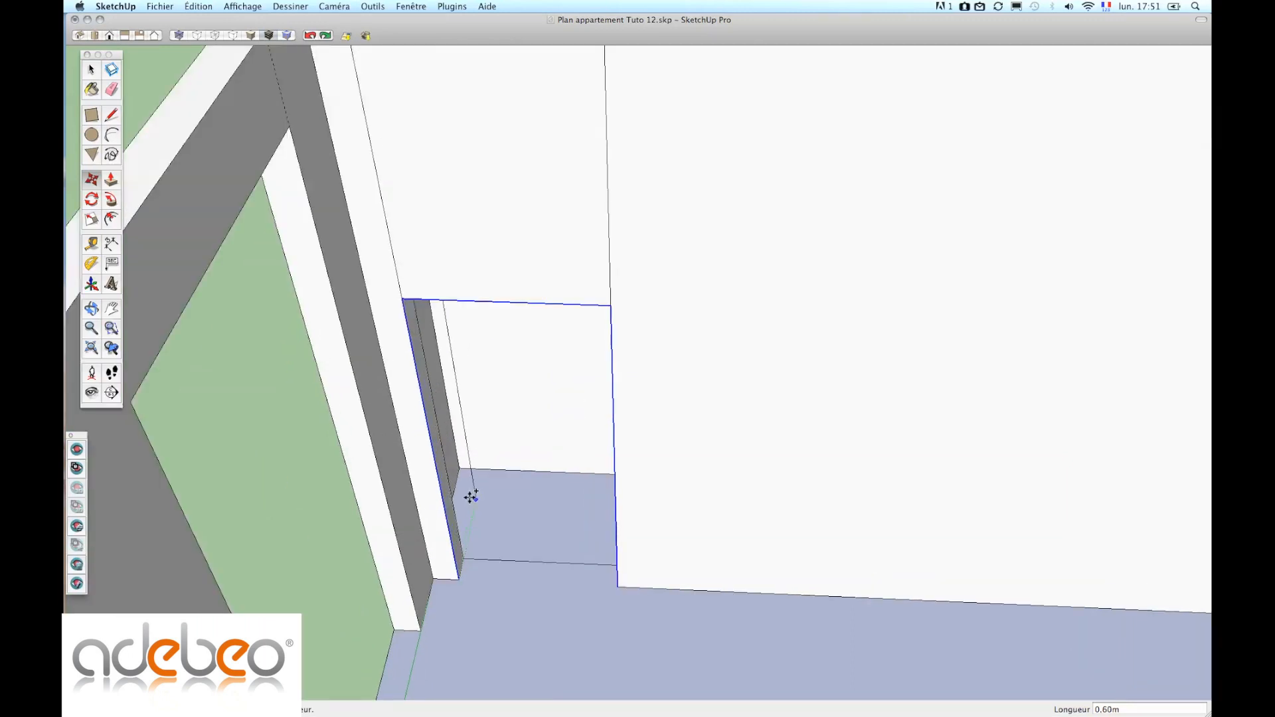
scroll(473, 496, down, 1)
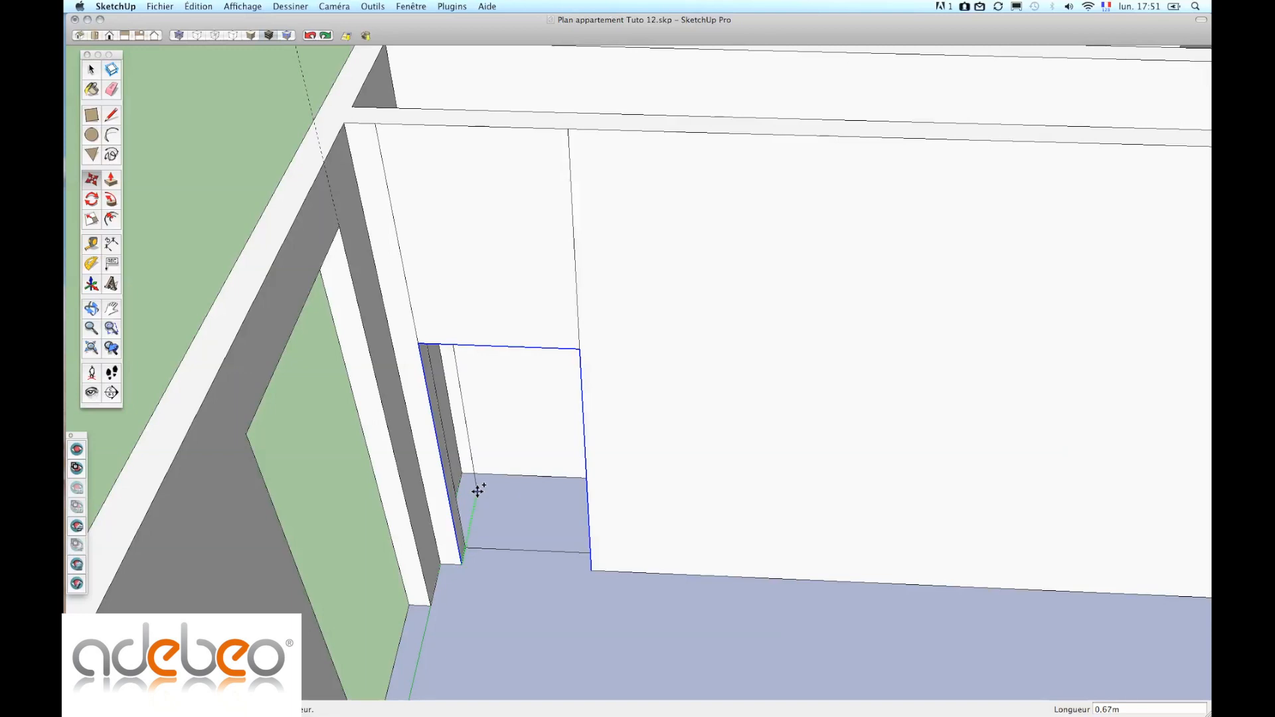
click(506, 447)
scroll(498, 462, down, 5)
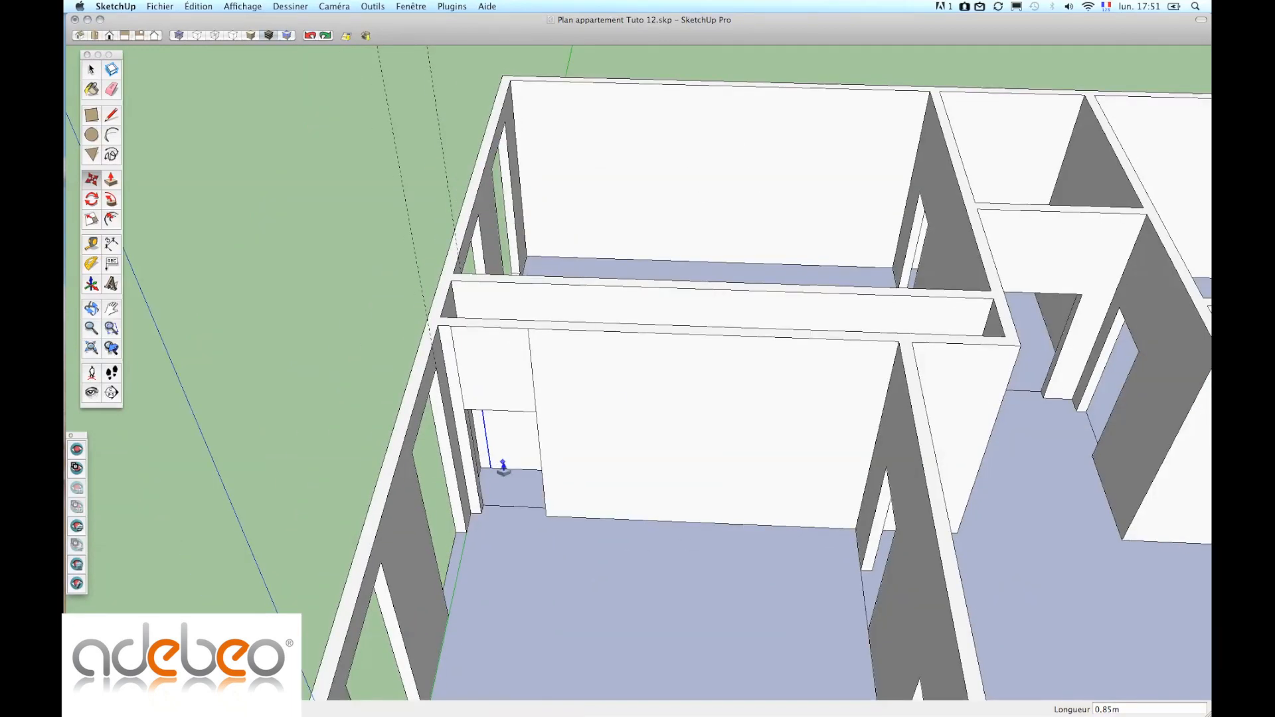
- Push the copied doorway face 0.15 m through the second partition
key(p)
click(509, 445)
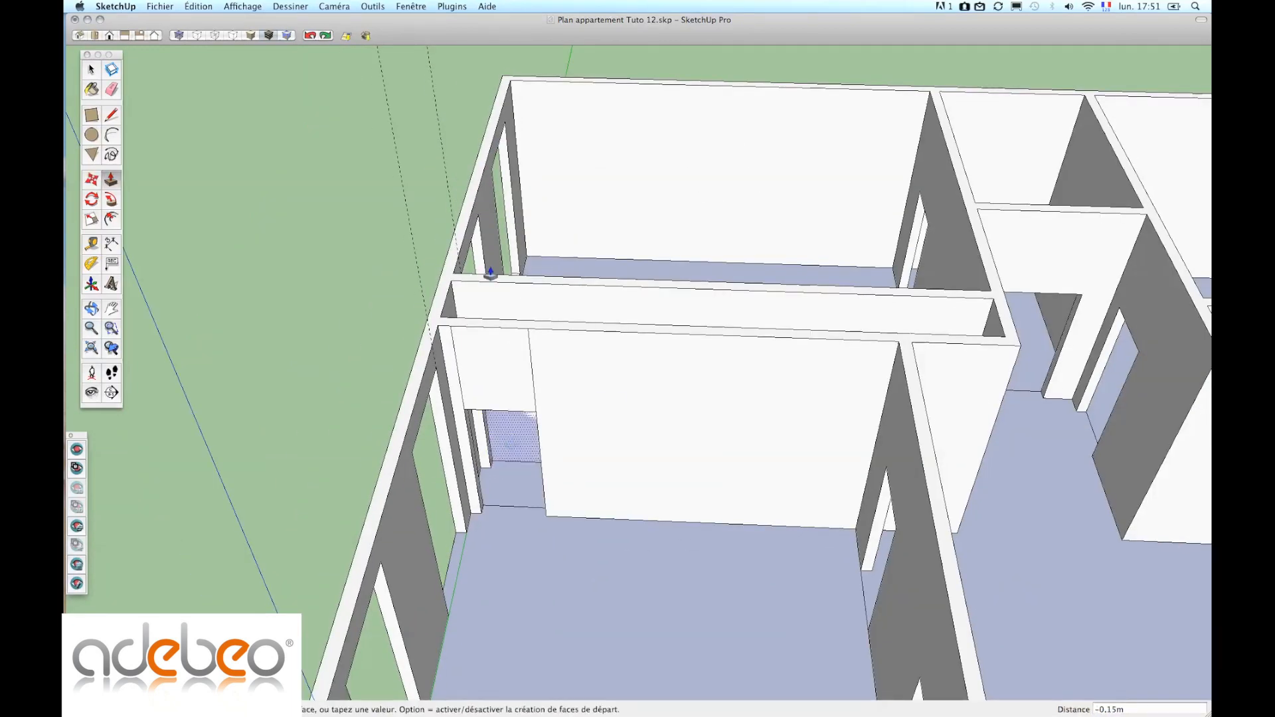
click(472, 282)
- Erase the leftover vertical lines above the partition doorway and the exterior wall's vertical guides
middle_drag(547, 490, 578, 503)
scroll(579, 503, down, 1)
key(e)
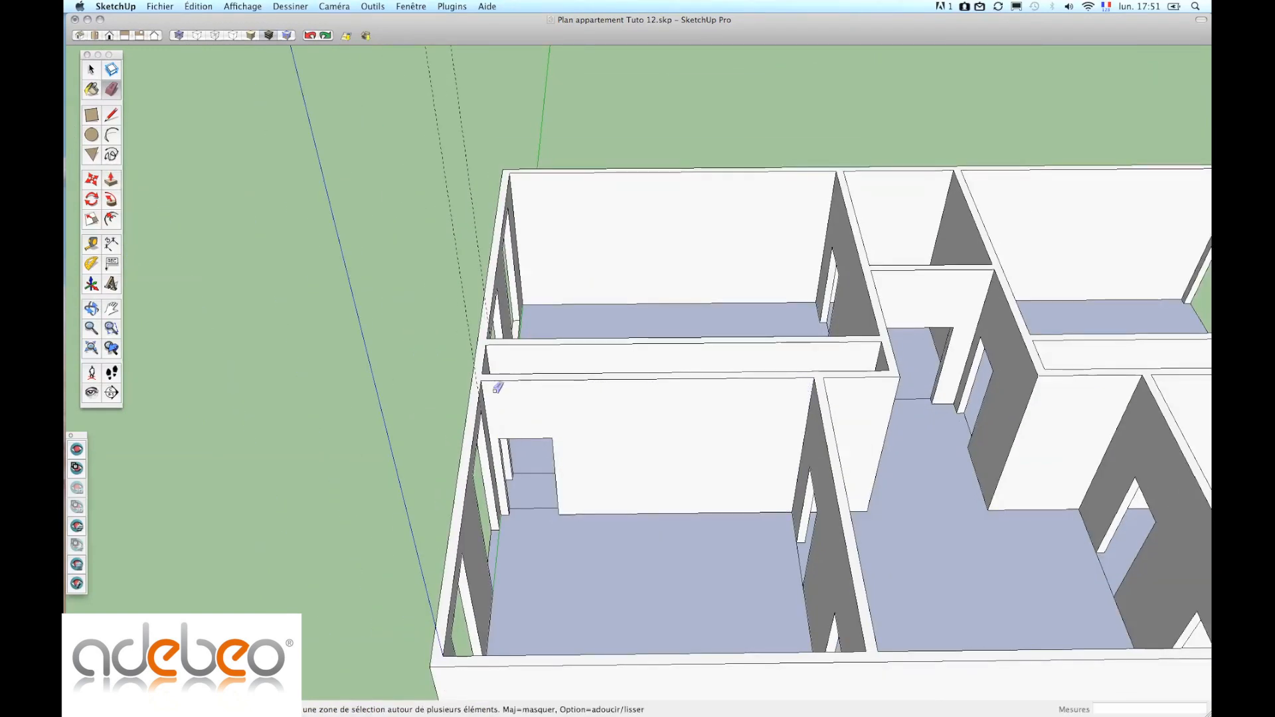
click(468, 287)
mouse_move(611, 407)
middle_down()
mouse_move(935, 469)
mouse_move(845, 484)
mouse_move(677, 464)
mouse_move(631, 478)
mouse_move(535, 458)
mouse_move(629, 390)
mouse_move(643, 421)
middle_up()
scroll(611, 424, up, 5)
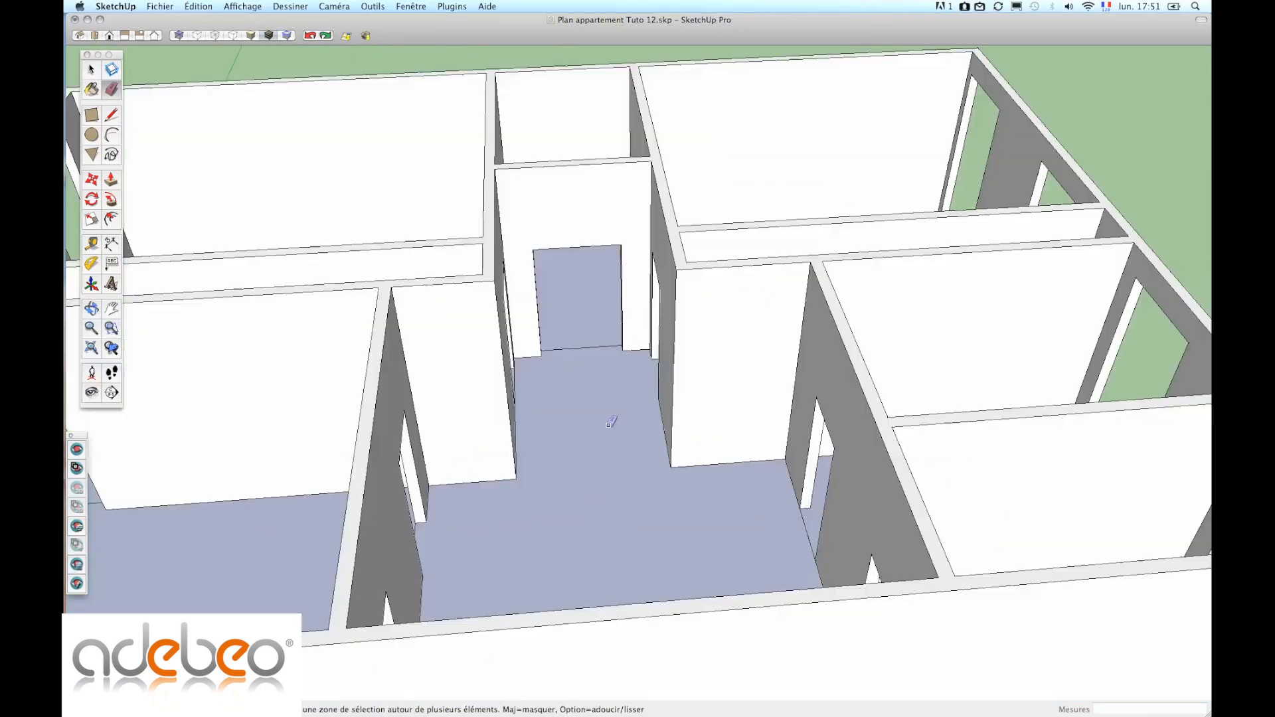
scroll(611, 422, down, 5)
mouse_move(616, 442)
middle_down()
mouse_move(501, 478)
mouse_move(615, 446)
middle_up()
key(space)
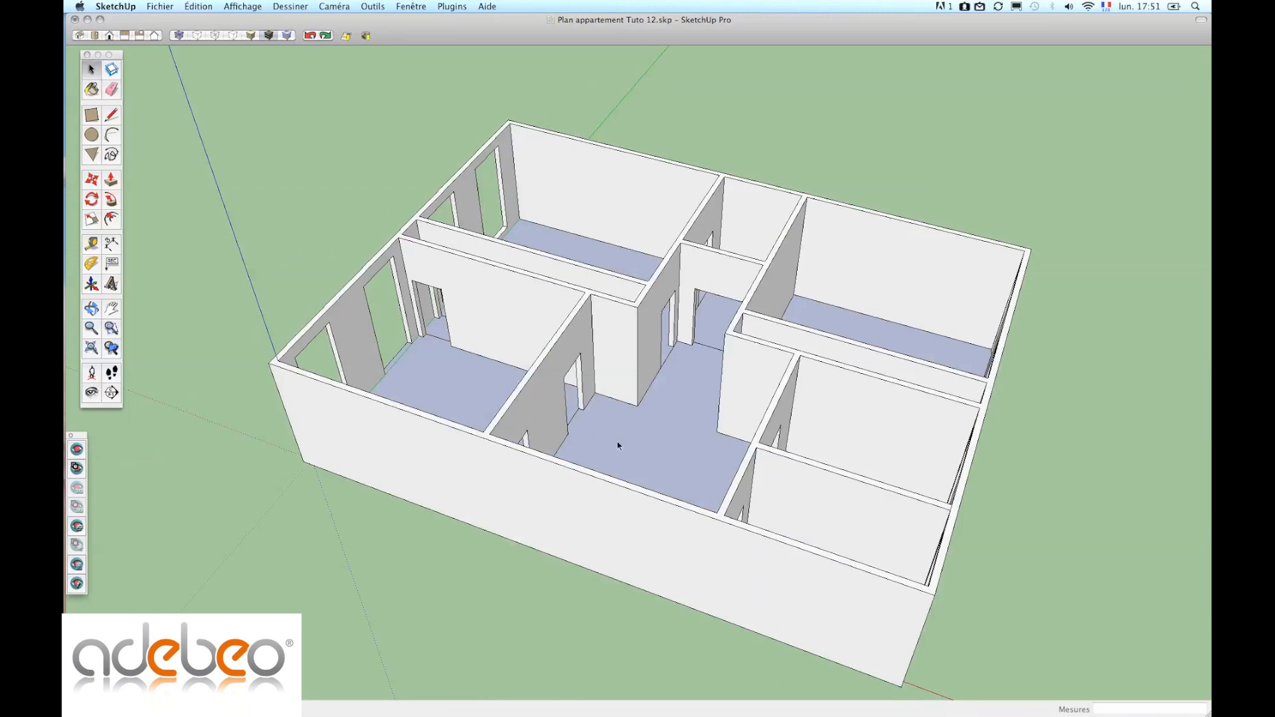